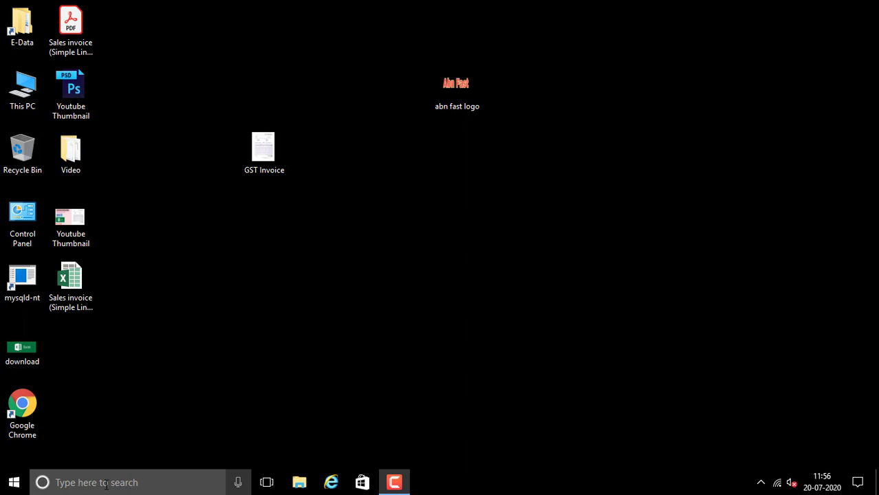
- Search Windows for 'exce' so Excel 2016 appears as the best match
{"action": "left_click", "coordinate": [136, 483]}
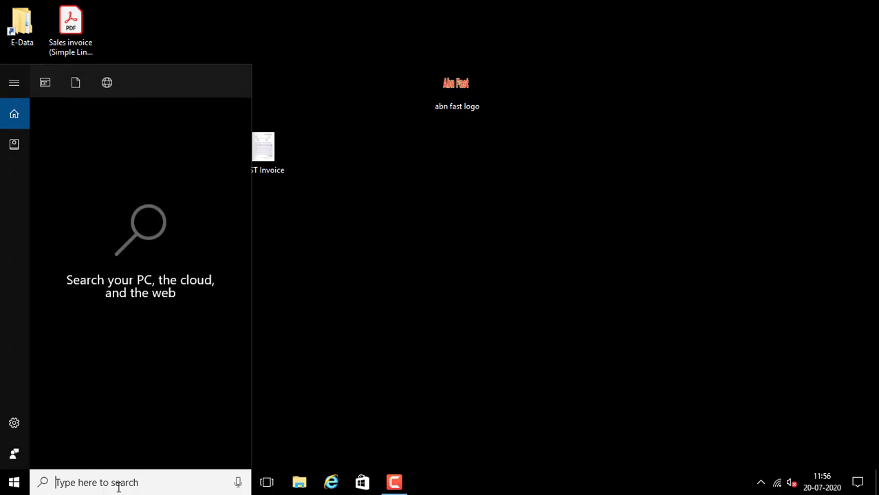
{"action": "type", "text": "e"}
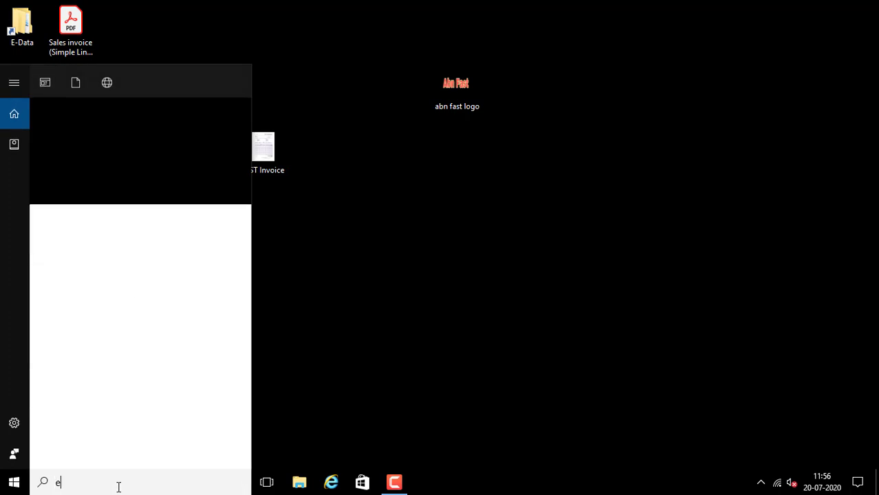
{"action": "type", "text": "xce"}
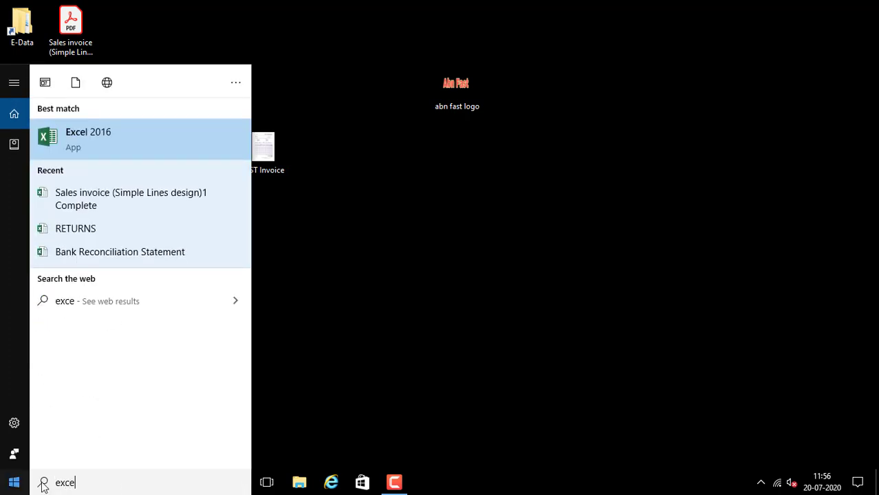
- Launch Excel 2016, search templates for 'simple invoice' and preview the Sales invoice (Simple Lines design)
{"action": "left_click", "coordinate": [114, 132]}
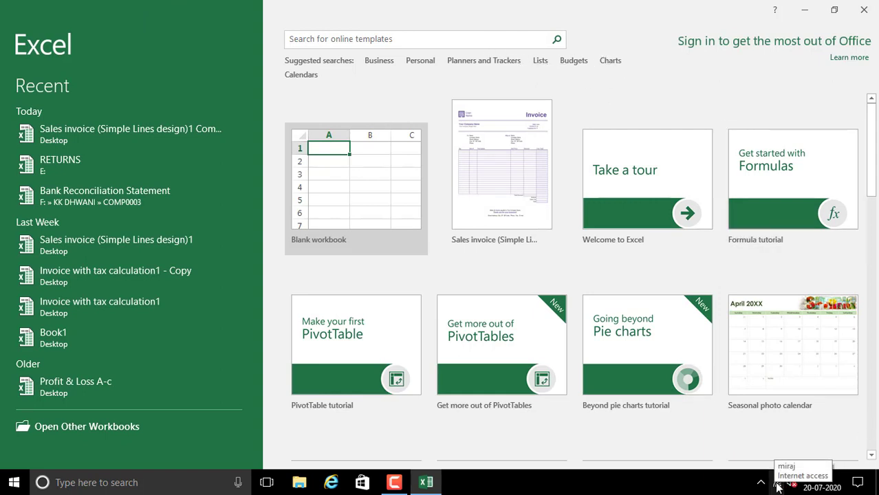
{"action": "left_click", "coordinate": [418, 40]}
{"action": "type", "text": "simple invoic"}
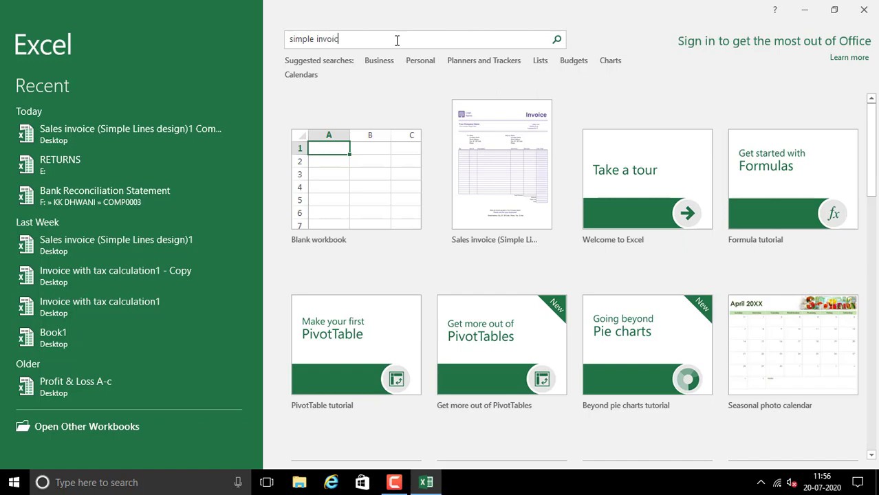
{"action": "type", "text": "e"}
{"action": "key", "text": "Return"}
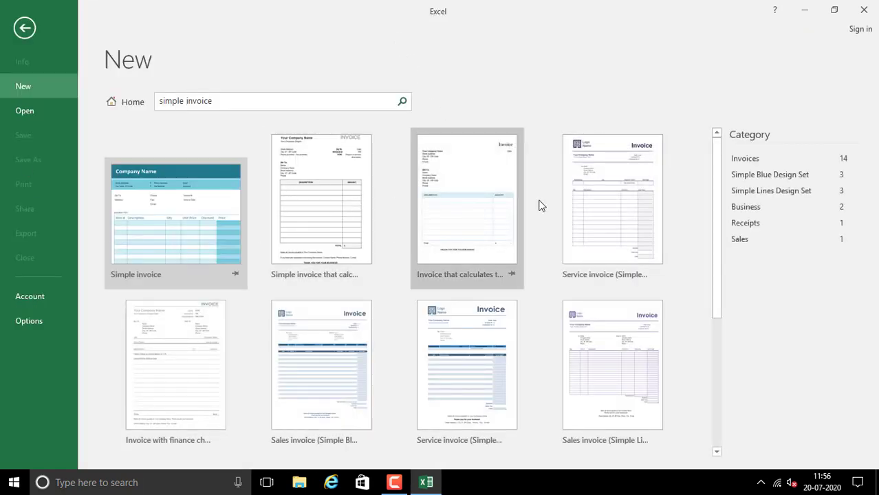
{"action": "mouse_move", "coordinate": [715, 234]}
{"action": "left_mouse_down"}
{"action": "mouse_move", "coordinate": [720, 360]}
{"action": "mouse_move", "coordinate": [725, 157]}
{"action": "left_mouse_up"}
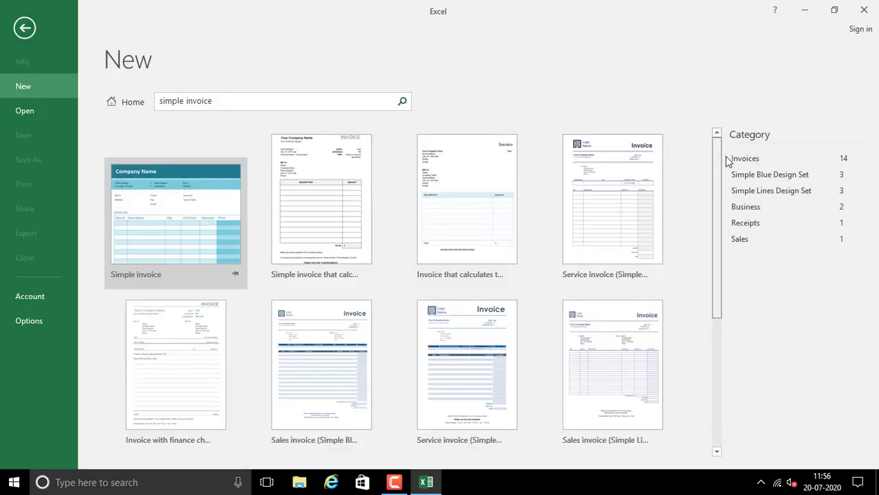
{"action": "left_click", "coordinate": [622, 369]}
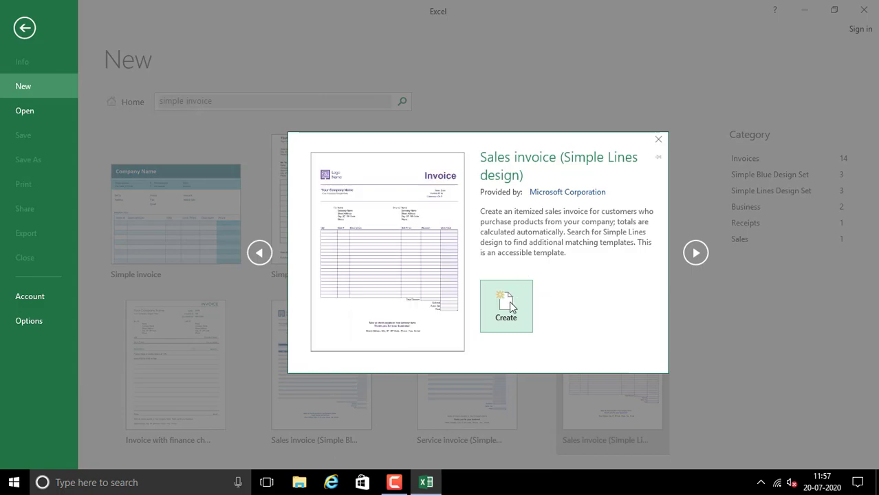
- Create a workbook from the Simple Lines template and go to the Sales Invoice sheet
{"action": "left_click", "coordinate": [508, 306]}
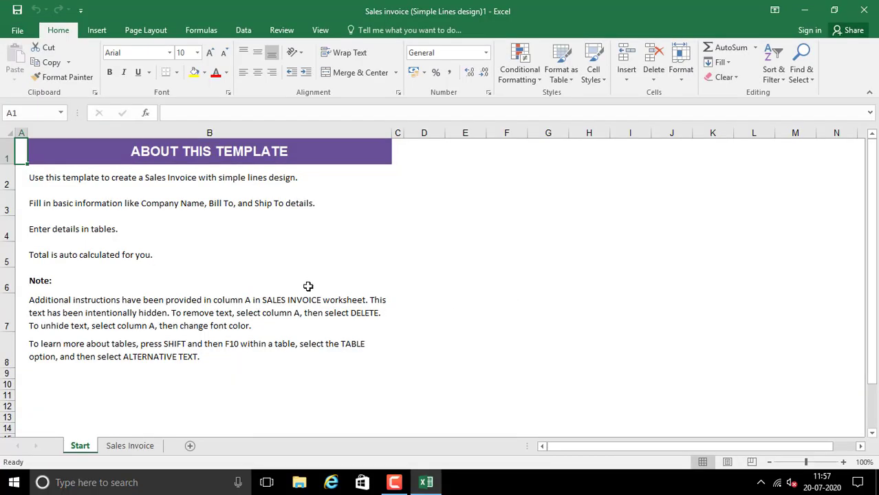
{"action": "left_click_drag", "start_coordinate": [108, 151], "coordinate": [252, 356]}
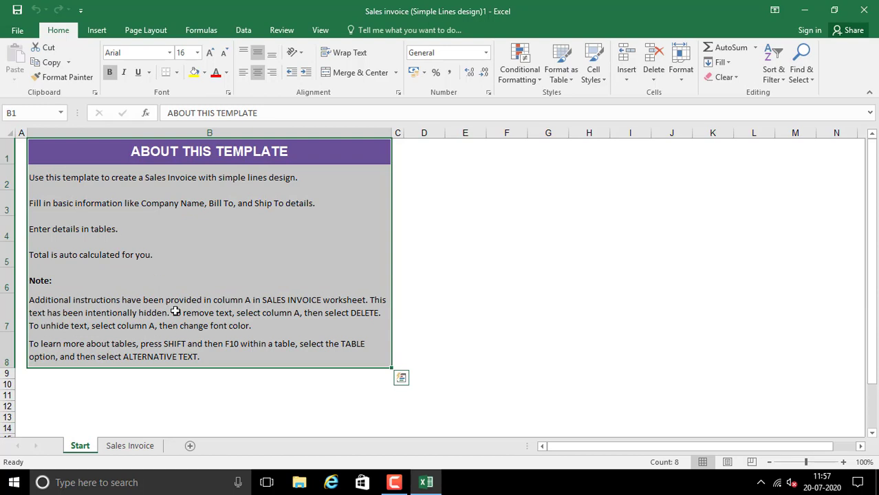
{"action": "left_click", "coordinate": [130, 445]}
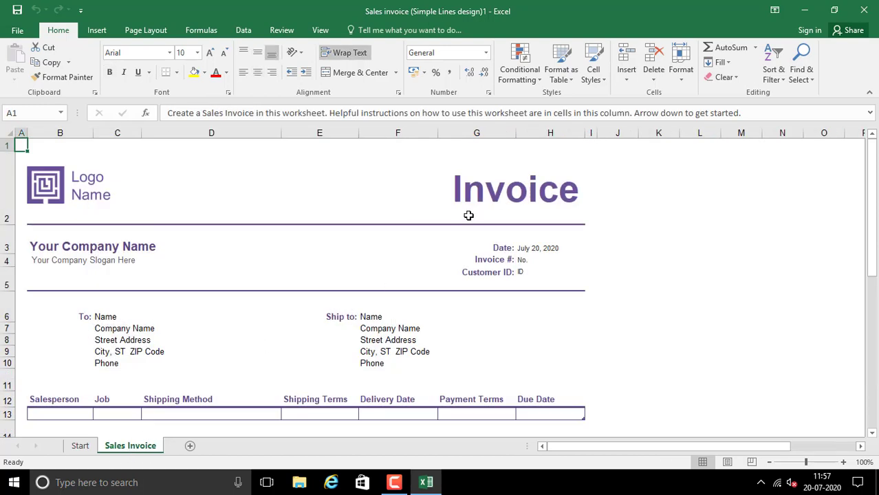
- Replace the placeholder logo with the 'abn fast logo' picture from the Desktop
{"action": "left_click", "coordinate": [52, 184]}
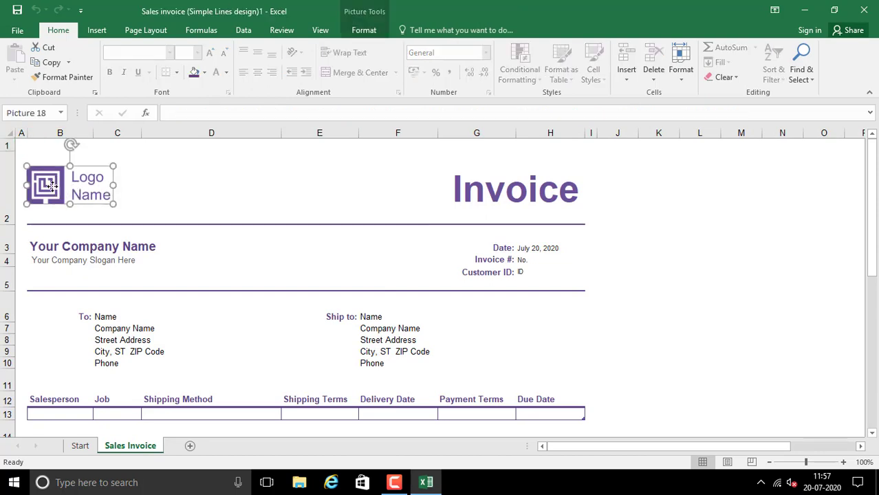
{"action": "double_click", "coordinate": [52, 185]}
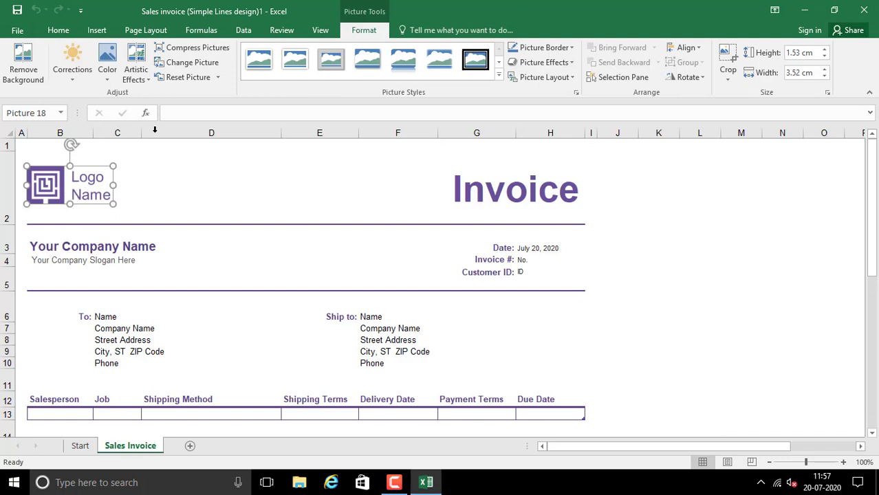
{"action": "left_click", "coordinate": [186, 63]}
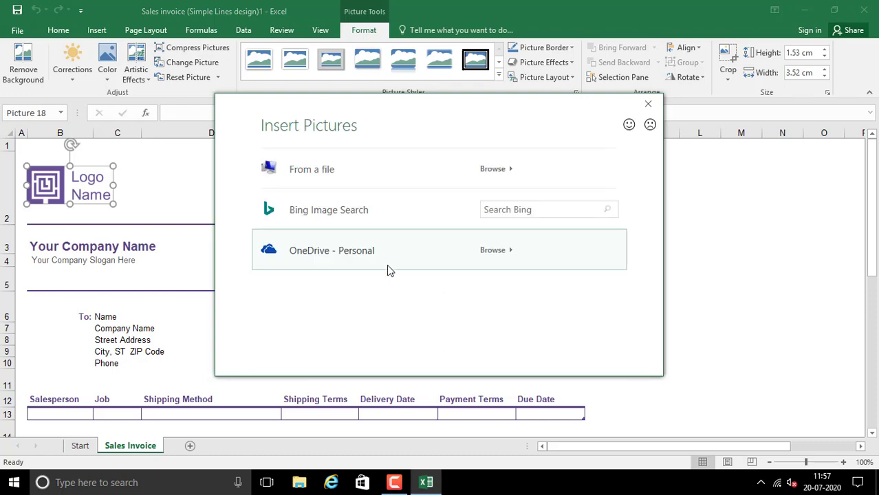
{"action": "left_click", "coordinate": [313, 172]}
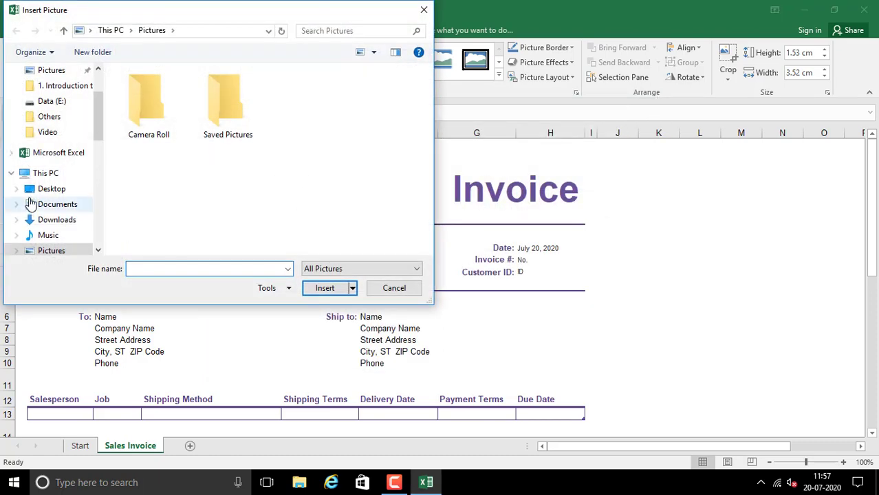
{"action": "scroll", "coordinate": [100, 116], "scroll_direction": "up", "scroll_amount": 2}
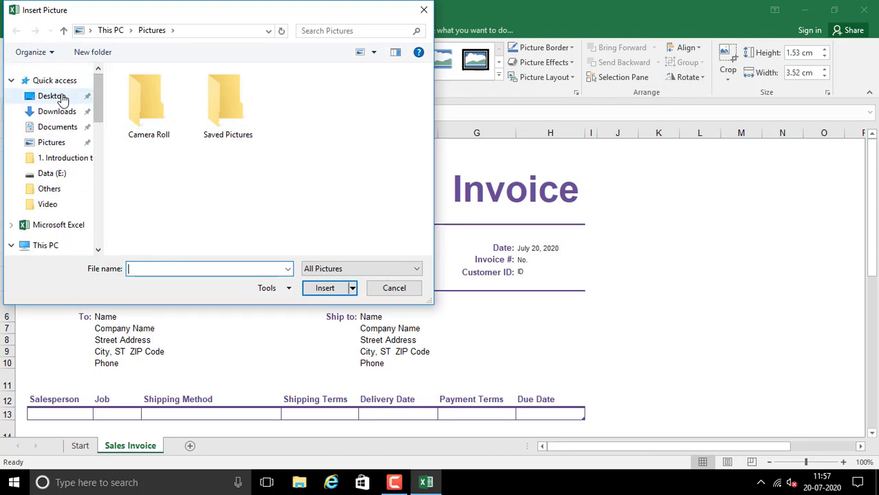
{"action": "left_click", "coordinate": [60, 97]}
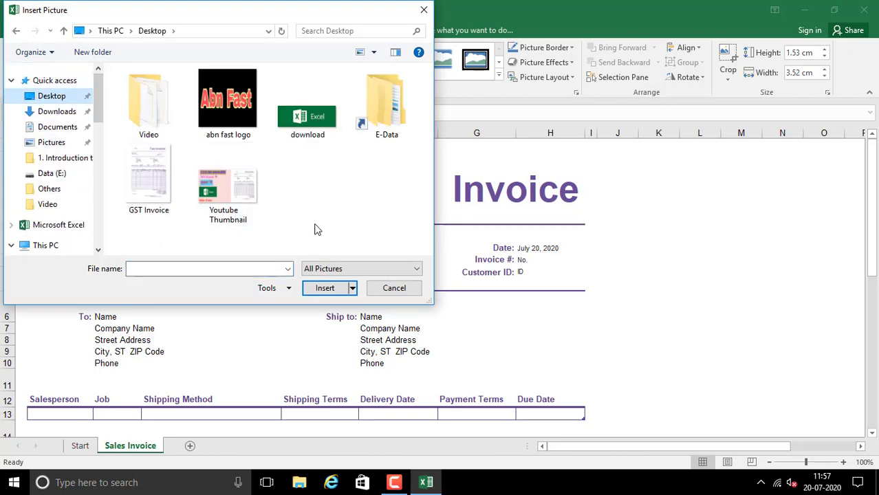
{"action": "left_click", "coordinate": [225, 108]}
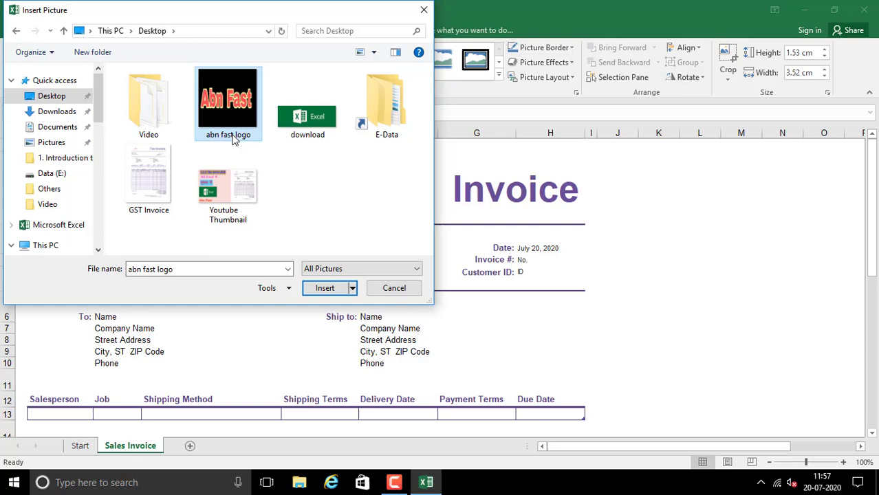
{"action": "left_click", "coordinate": [322, 288]}
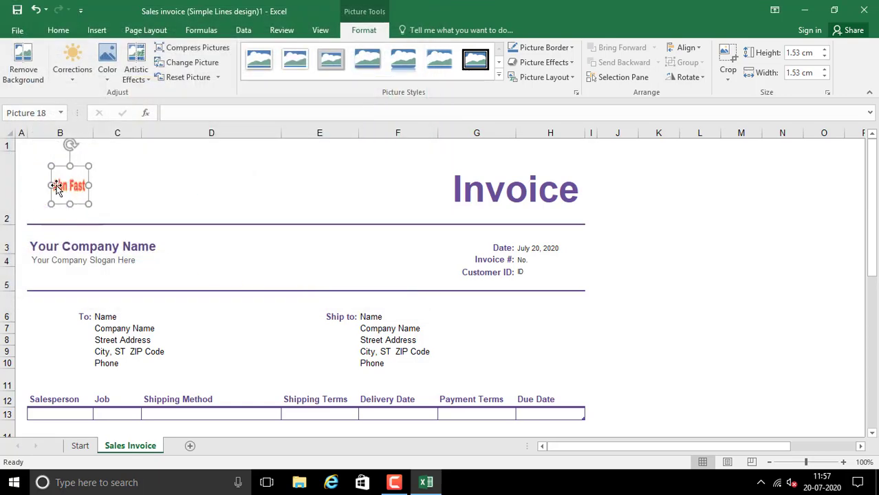
{"action": "left_click", "coordinate": [235, 180]}
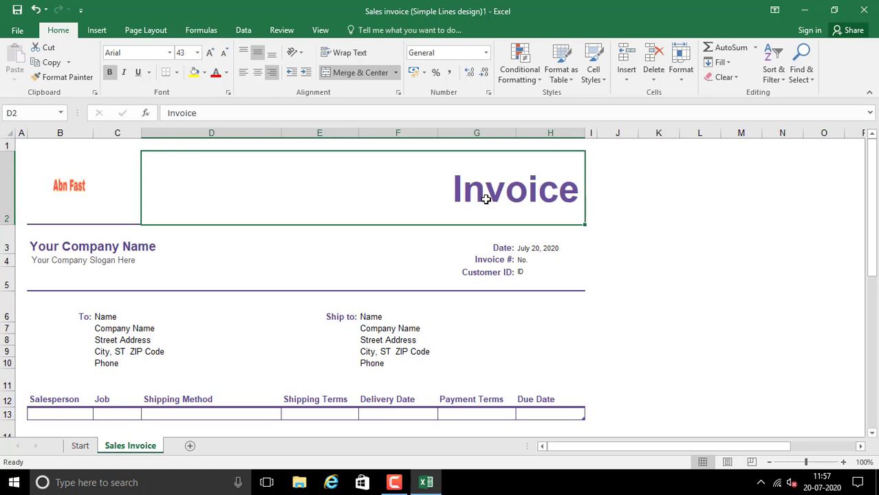
- Edit the D2 heading so it reads 'Tax Invoice' instead of 'Invoice'
{"action": "key", "text": "F2"}
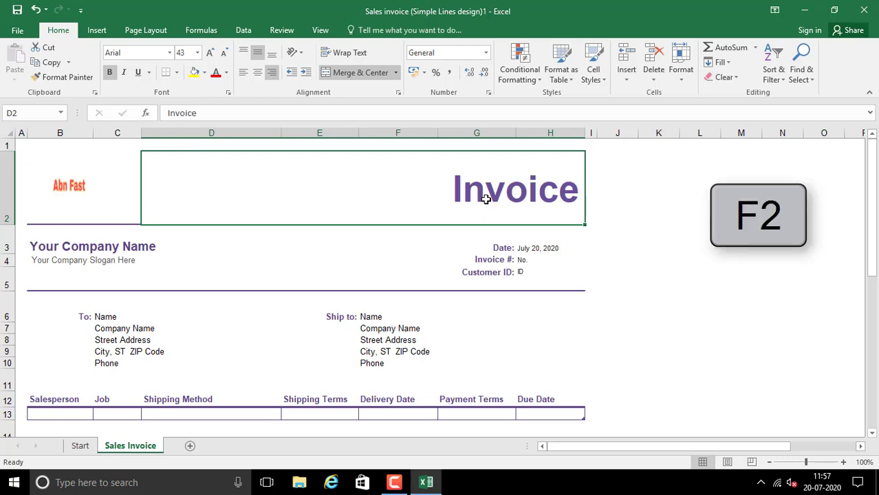
{"action": "left_click", "coordinate": [689, 198]}
{"action": "left_click", "coordinate": [476, 200]}
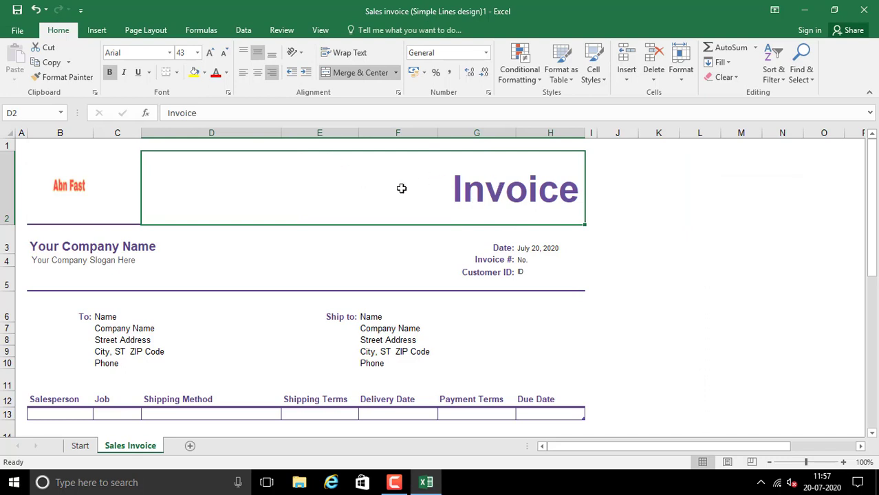
{"action": "key", "text": "F2"}
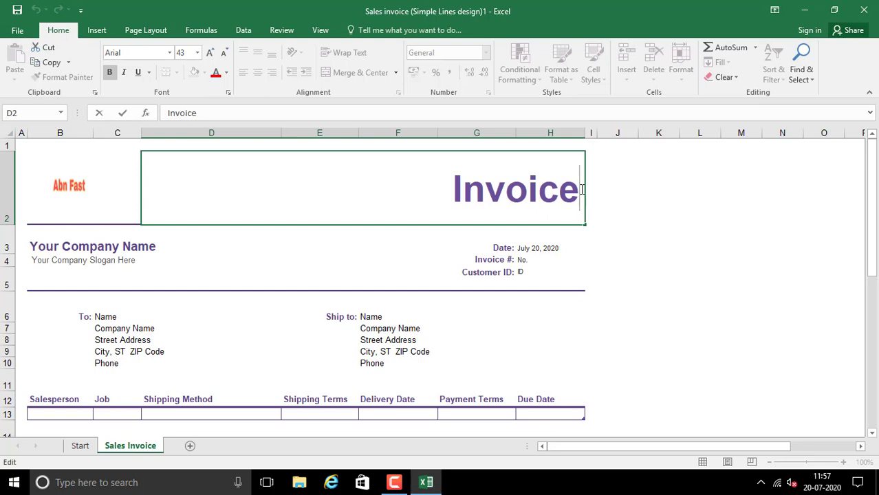
{"action": "key", "text": "Home"}
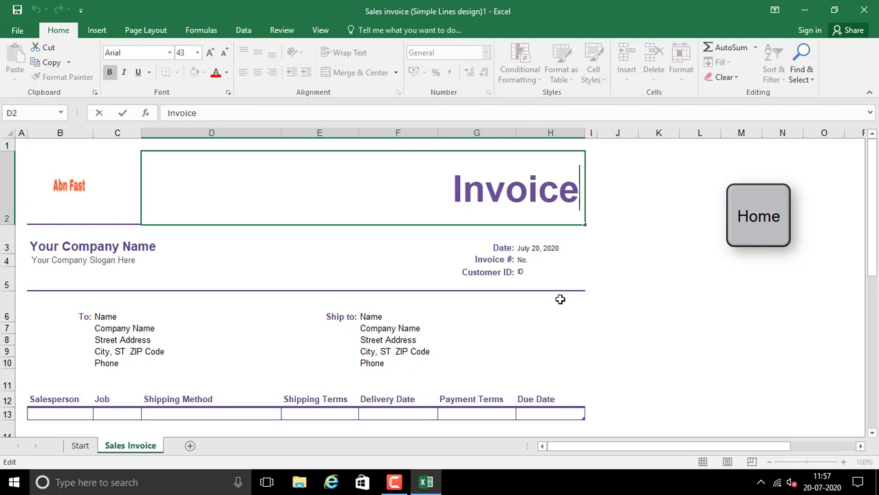
{"action": "key", "text": "Home"}
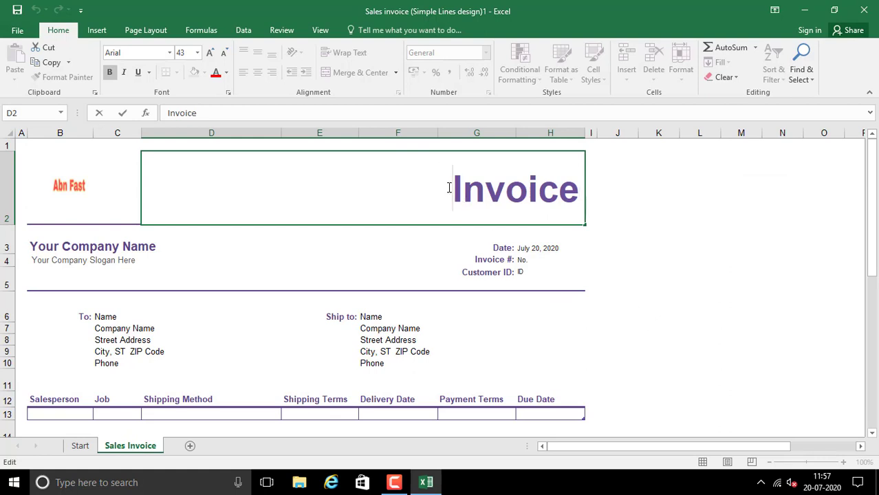
{"action": "type", "text": "T"}
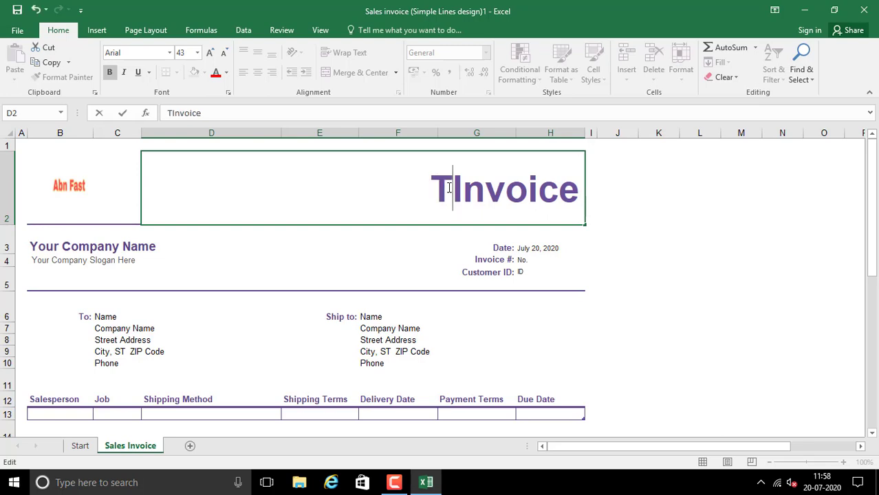
{"action": "type", "text": "ax"}
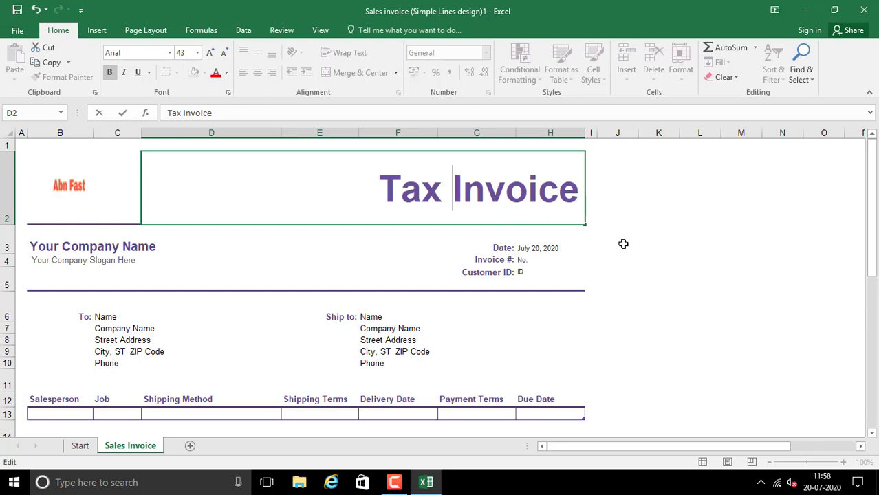
{"action": "key", "text": "Return"}
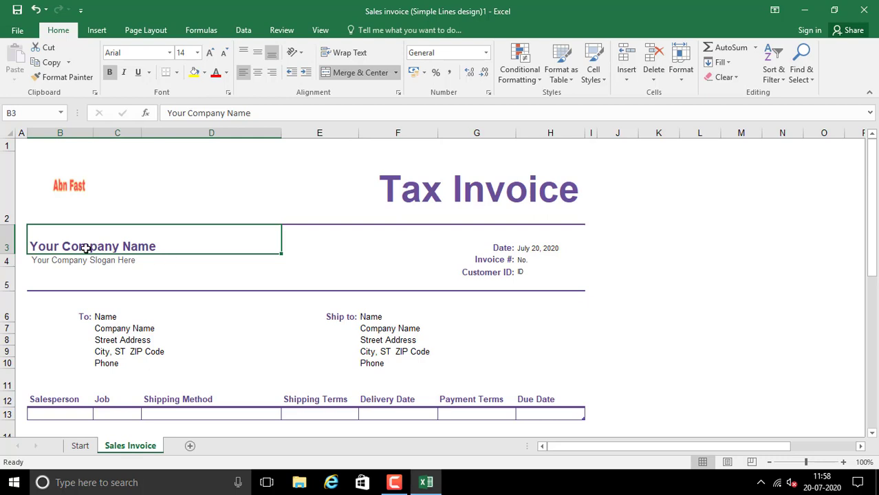
- Enter 'ABN FST TRADING CO' as the company name and the company's street address below it
{"action": "type", "text": "ABN"}
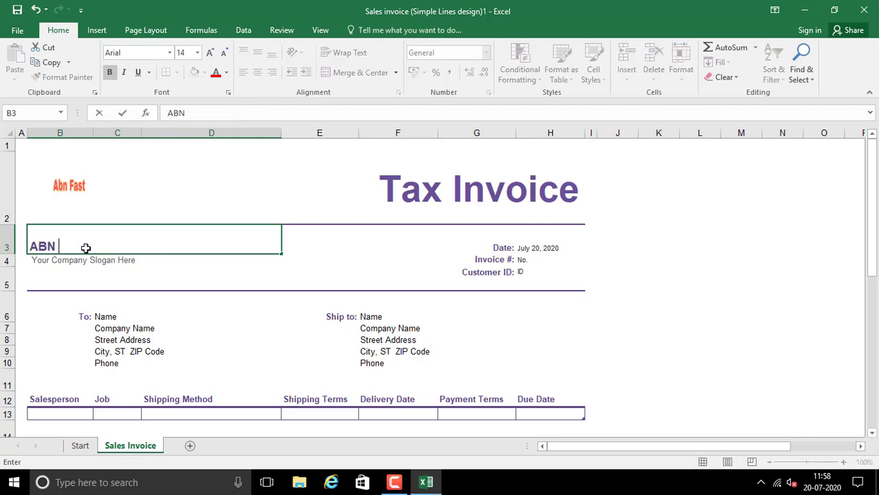
{"action": "type", "text": " FA"}
{"action": "key", "text": "BackSpace"}
{"action": "type", "text": "S"}
{"action": "type", "text": "T TA"}
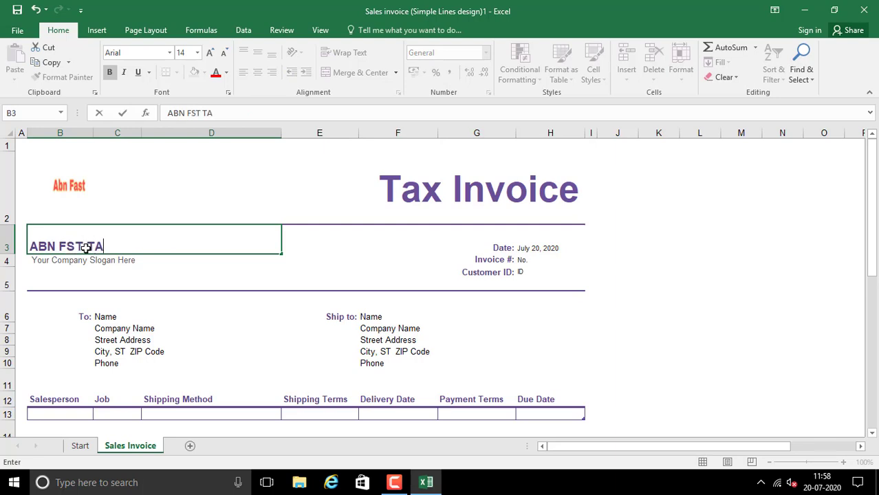
{"action": "key", "text": "BackSpace"}
{"action": "type", "text": "RADING CO."}
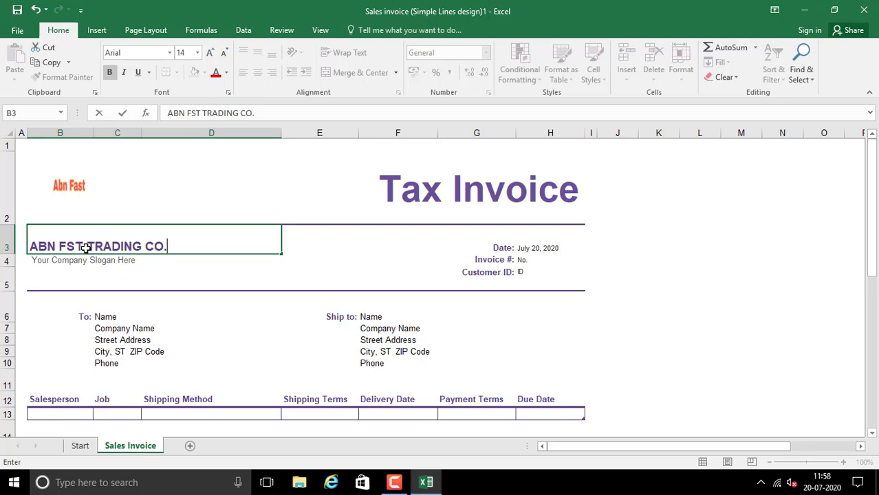
{"action": "key", "text": "Return"}
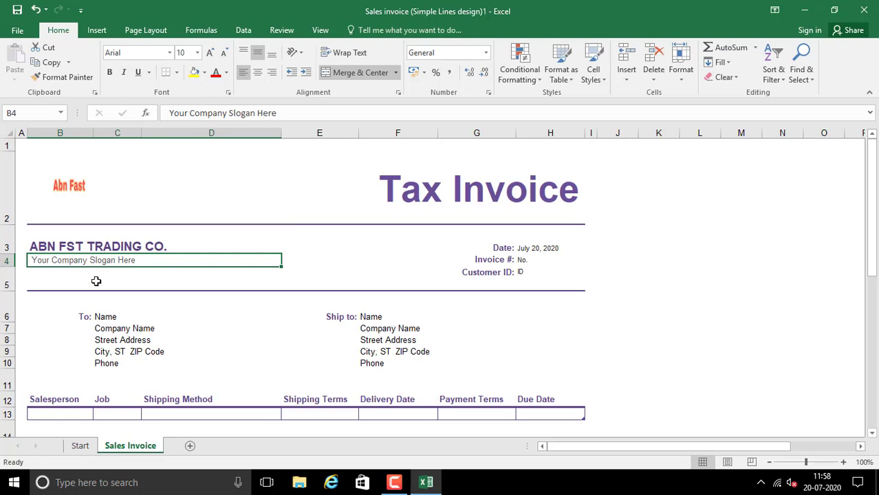
{"action": "type", "text": "555"}
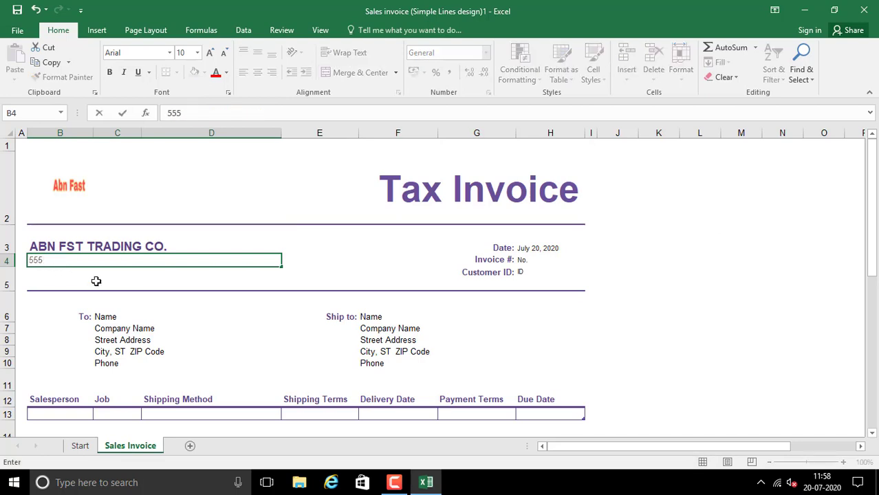
{"action": "type", "text": ", Focal Point, Ludhiana"}
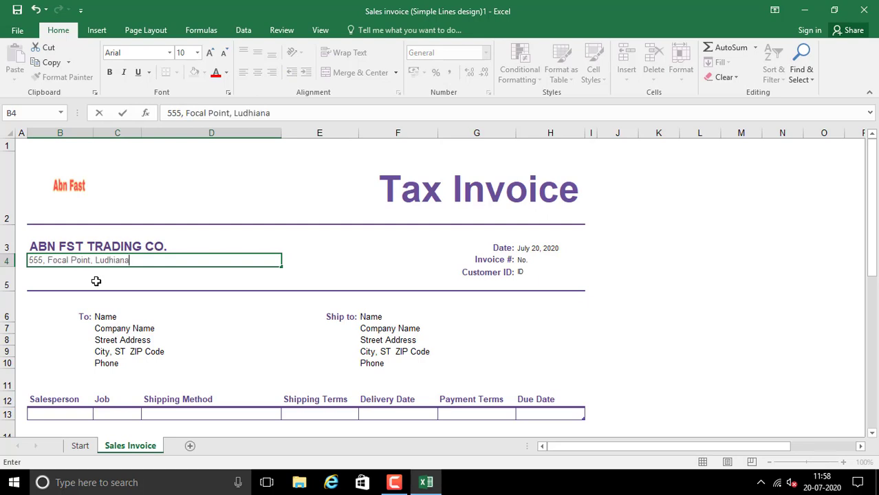
{"action": "key", "text": "Return"}
- Type 'Punjab' on the line below the address
{"action": "key", "text": "Up"}
{"action": "key", "text": "Down"}
{"action": "type", "text": "Pu"}
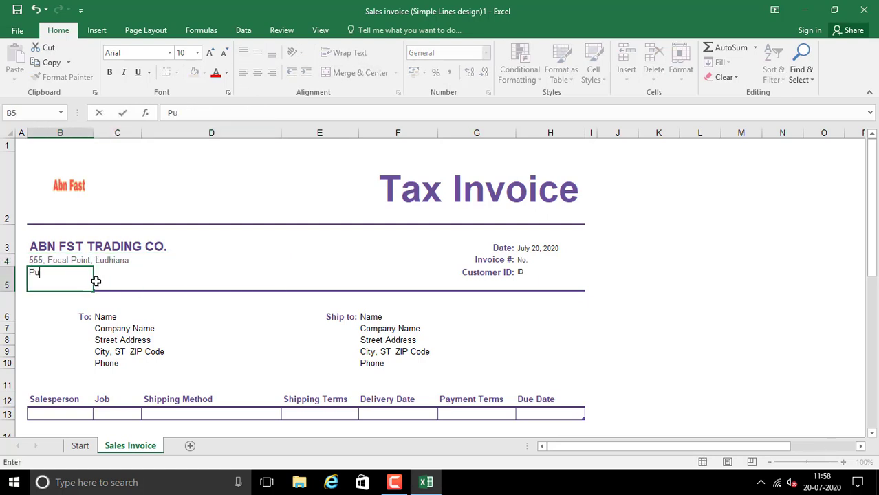
{"action": "type", "text": "nja"}
{"action": "key", "text": "Return"}
{"action": "key", "text": "Up"}
{"action": "key", "text": "Up"}
{"action": "key", "text": "Down"}
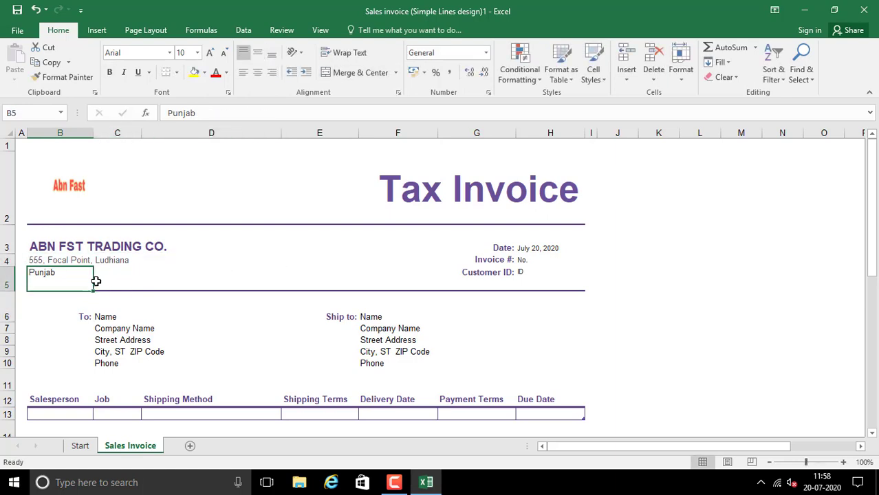
{"action": "key", "text": "Up"}
{"action": "key", "text": "Down"}
- Append the seller's GST number to the Punjab line
{"action": "left_click", "coordinate": [97, 281]}
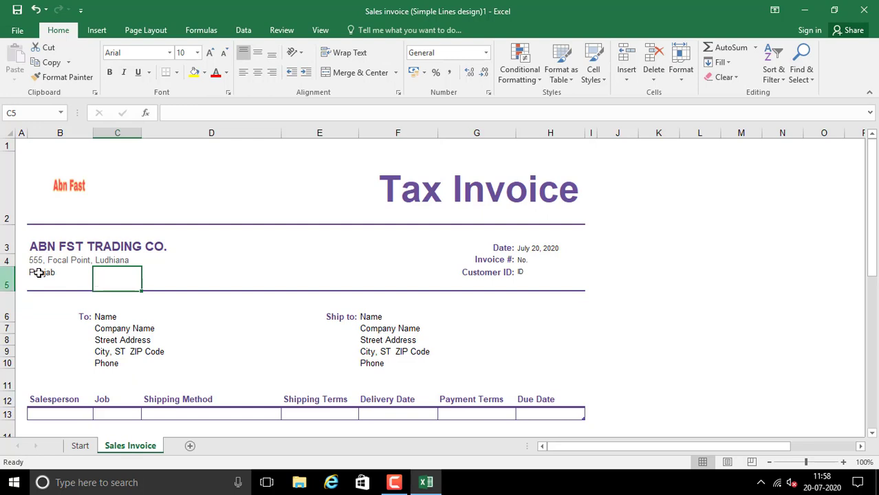
{"action": "left_click_drag", "start_coordinate": [51, 260], "coordinate": [47, 273]}
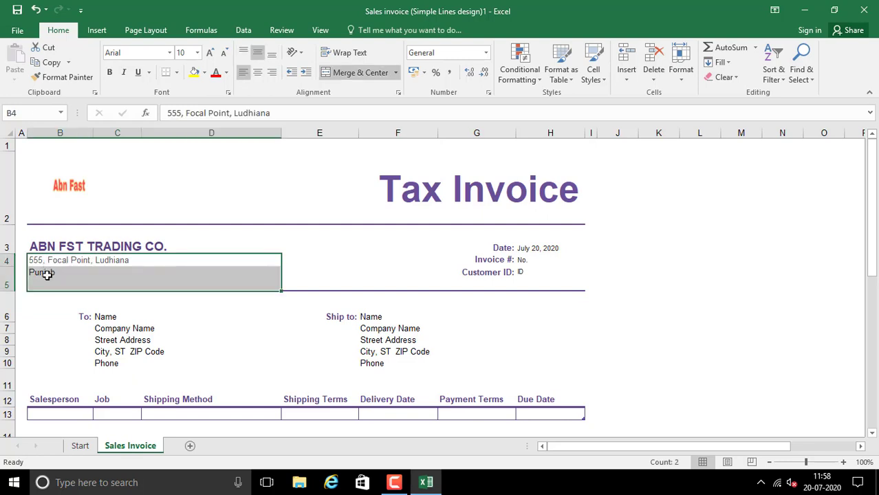
{"action": "left_click", "coordinate": [43, 273]}
{"action": "key", "text": "F2"}
{"action": "key", "text": "Return"}
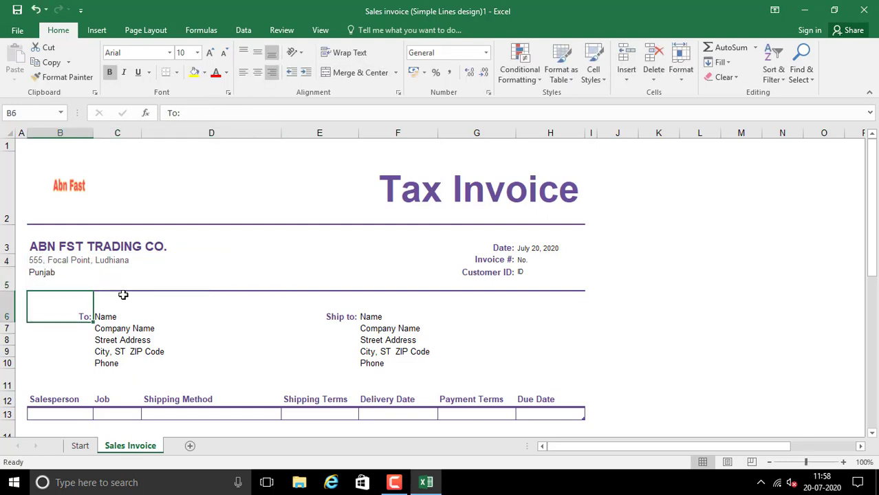
{"action": "key", "text": "Up"}
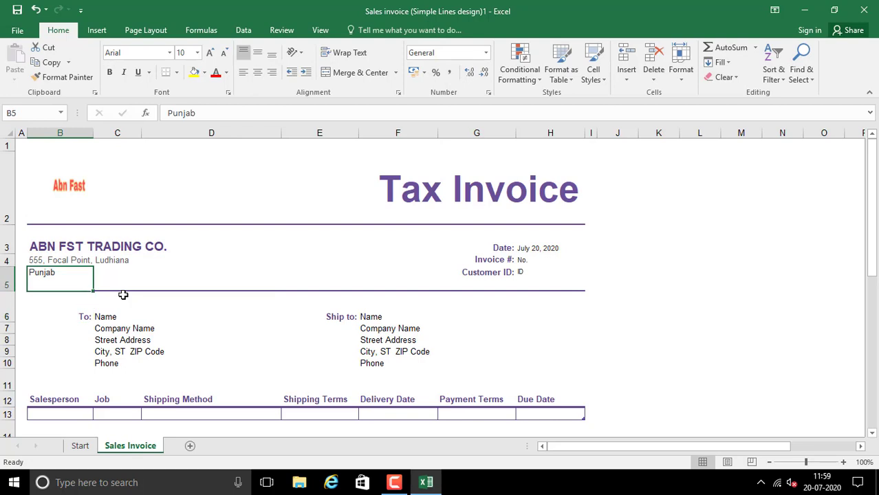
{"action": "key", "text": "F2"}
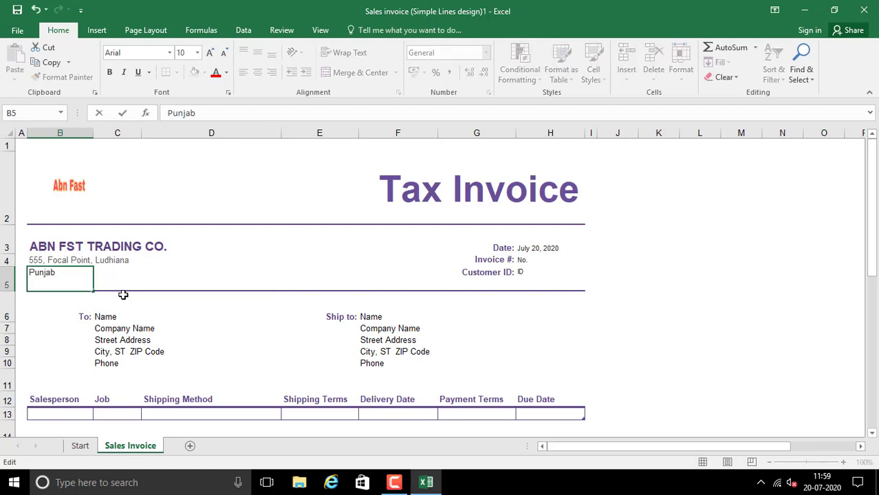
{"action": "type", "text": "GST: "}
{"action": "type", "text": "03351042"}
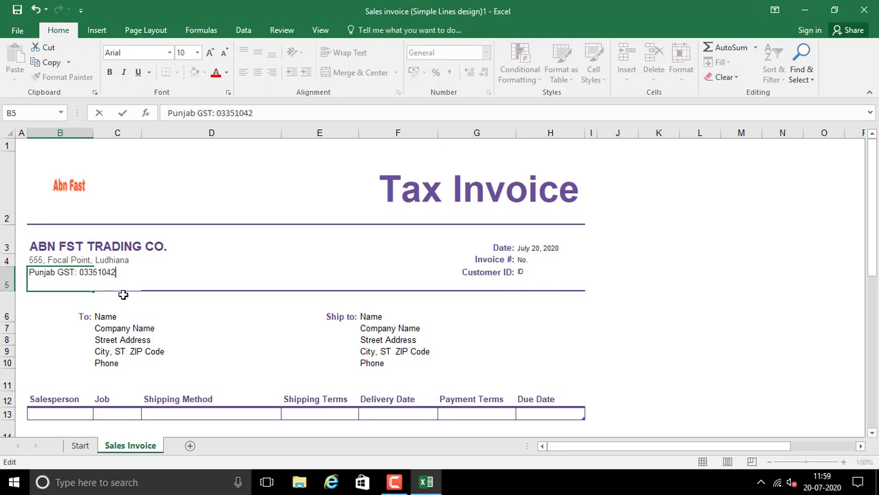
{"action": "key", "text": "BackSpace"}
{"action": "key", "text": "BackSpace"}
{"action": "key", "text": "BackSpace"}
{"action": "key", "text": "BackSpace"}
{"action": "key", "text": "BackSpace"}
{"action": "type", "text": "AFTGZ12"}
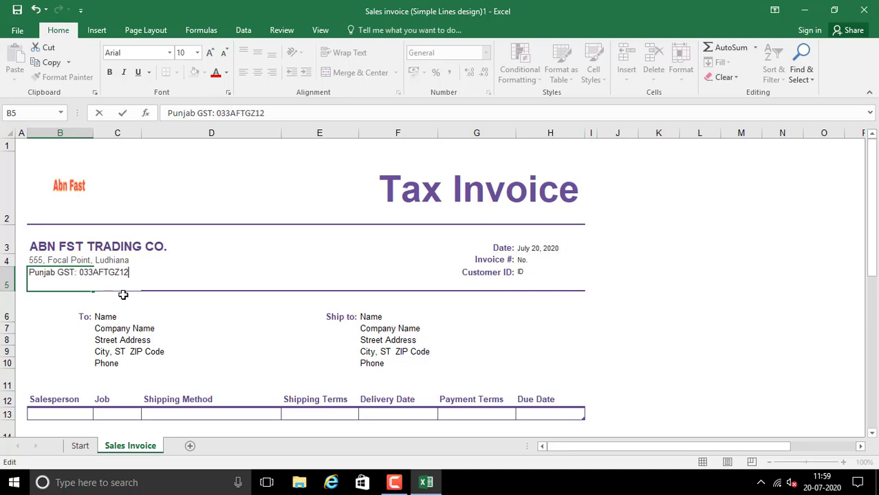
{"action": "type", "text": "ADFFD"}
{"action": "key", "text": "BackSpace"}
{"action": "key", "text": "Return"}
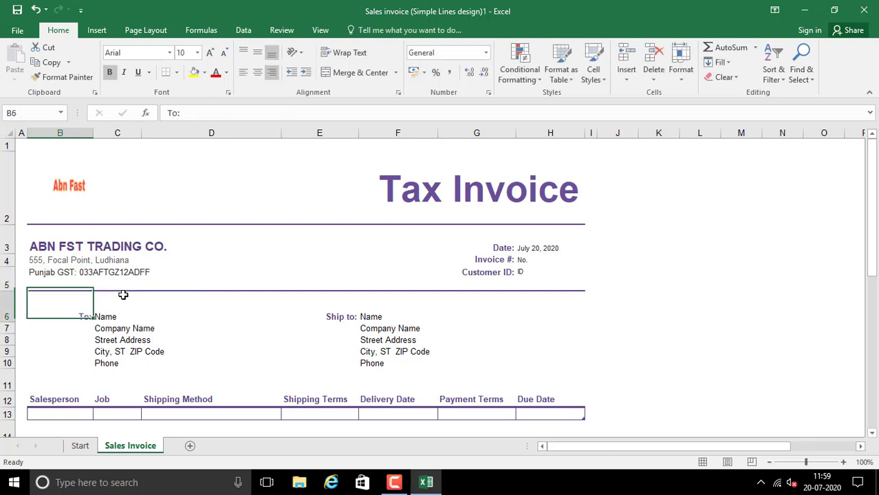
{"action": "key", "text": "Up"}
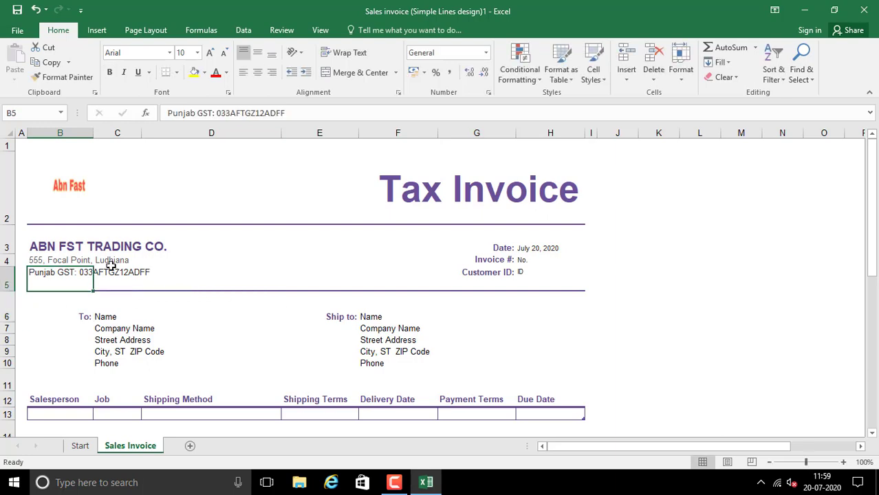
- Set the invoice number in H4 to 12, replacing the 'No.' placeholder
{"action": "double_click", "coordinate": [509, 249]}
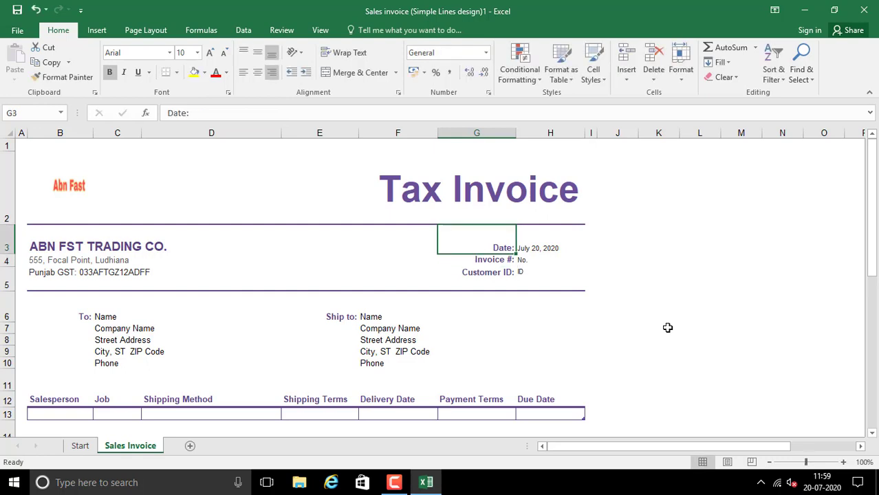
{"action": "key", "text": "Tab"}
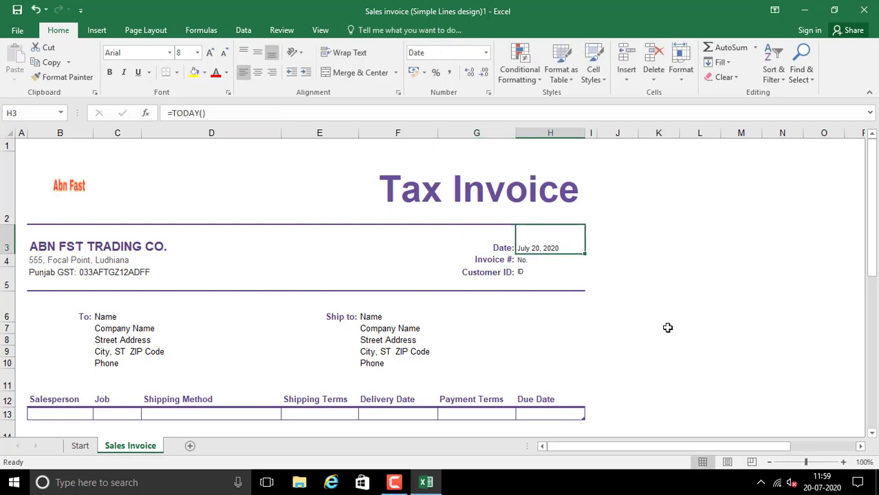
{"action": "key", "text": "Down"}
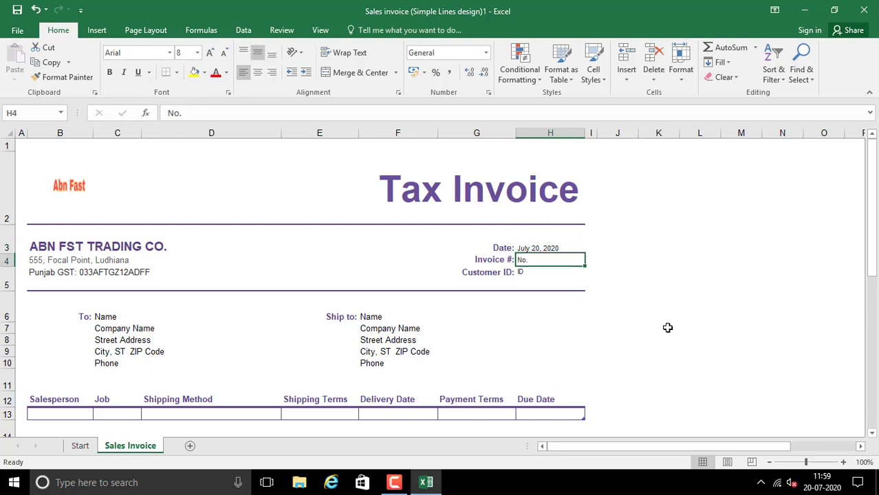
{"action": "key", "text": "Up"}
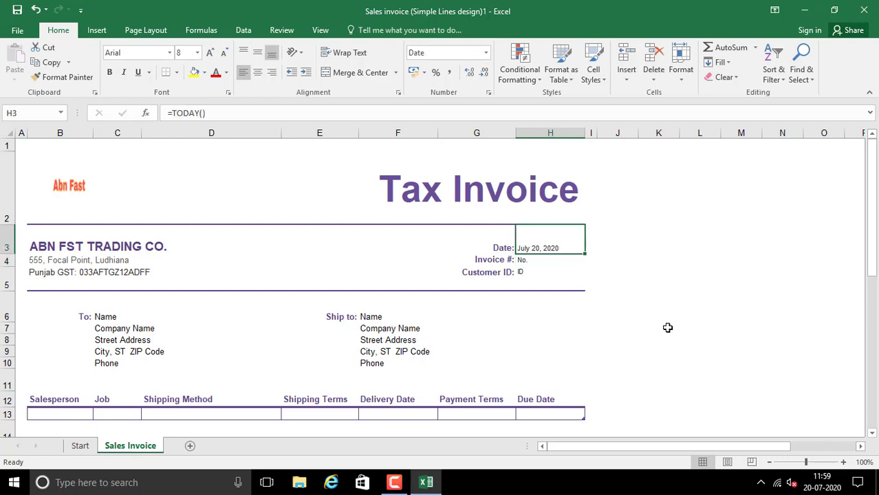
{"action": "key", "text": "Down"}
{"action": "key", "text": "Left"}
{"action": "key", "text": "Right"}
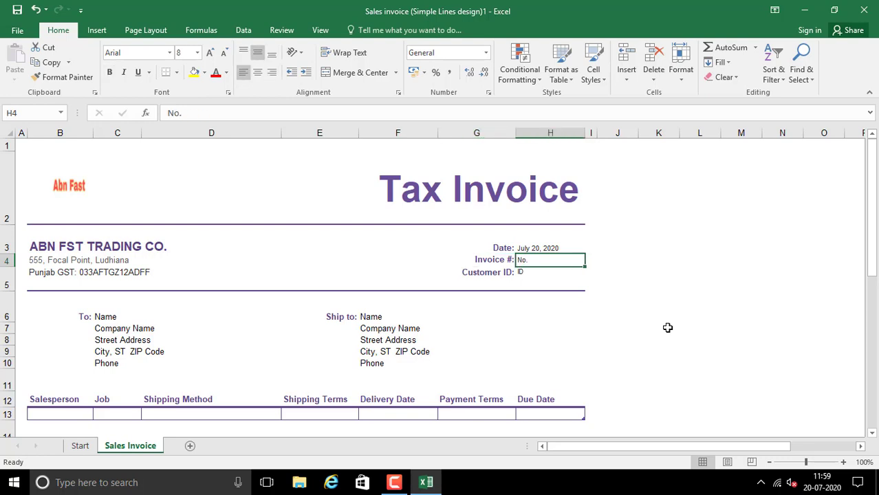
{"action": "type", "text": "12"}
{"action": "key", "text": "Return"}
{"action": "key", "text": "Left"}
{"action": "key", "text": "Right"}
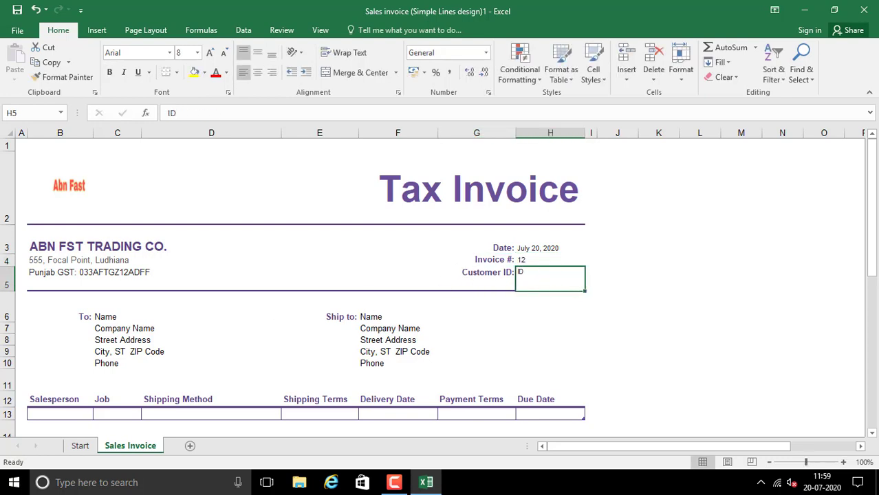
{"action": "mouse_move", "coordinate": [872, 240]}
{"action": "left_mouse_down"}
{"action": "mouse_move", "coordinate": [874, 264]}
{"action": "mouse_move", "coordinate": [873, 237]}
{"action": "left_mouse_up"}
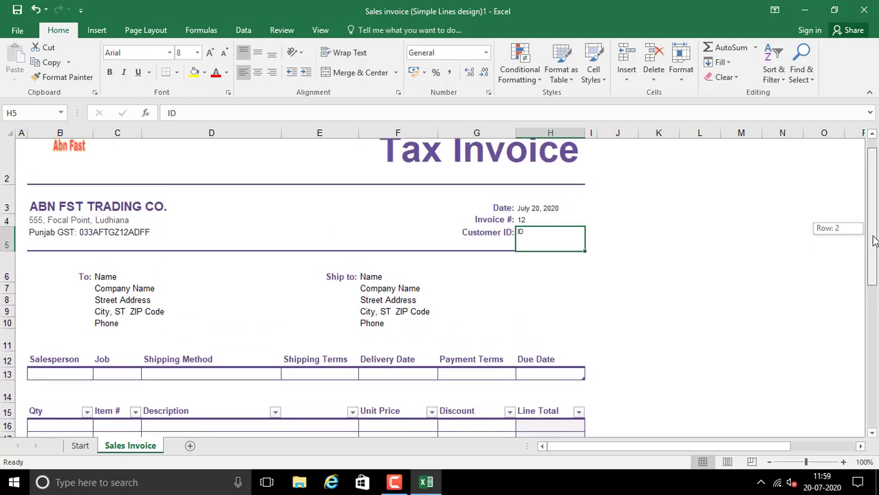
- Enter the buyer's name, street address, Delhi-06 city line and GST number under To:
{"action": "left_click", "coordinate": [96, 305]}
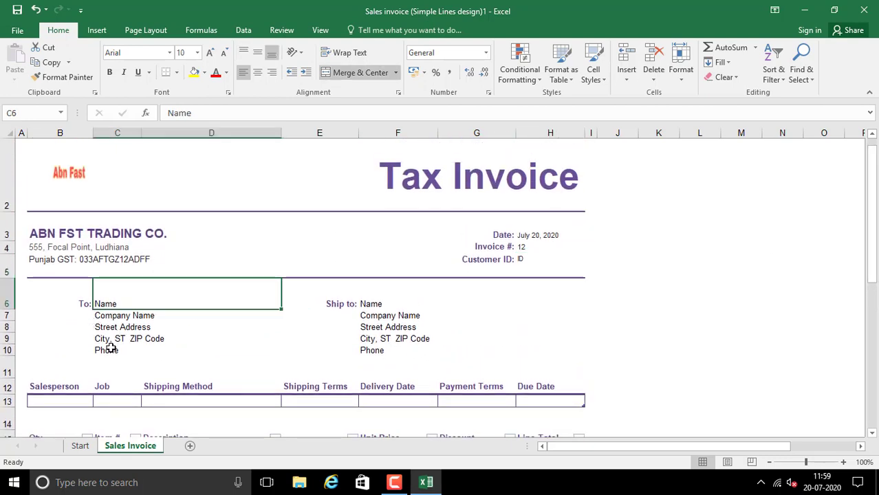
{"action": "type", "text": "Hemraj & Co."}
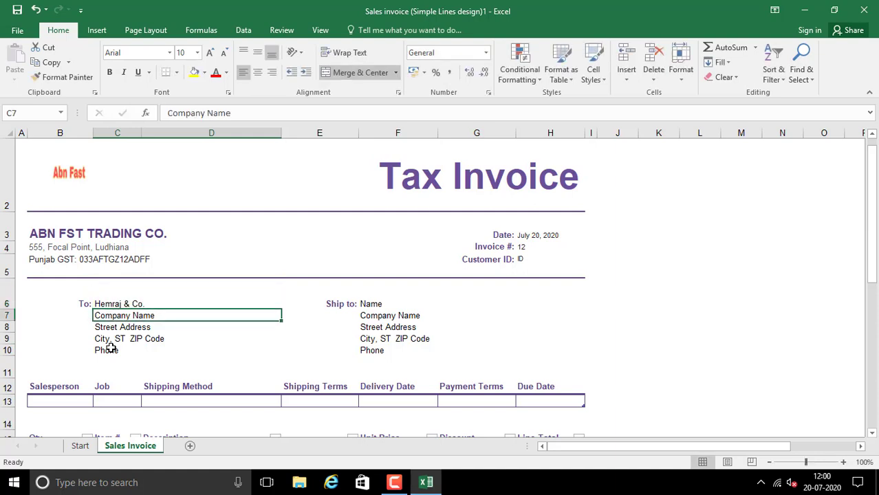
{"action": "type", "text": "542, I"}
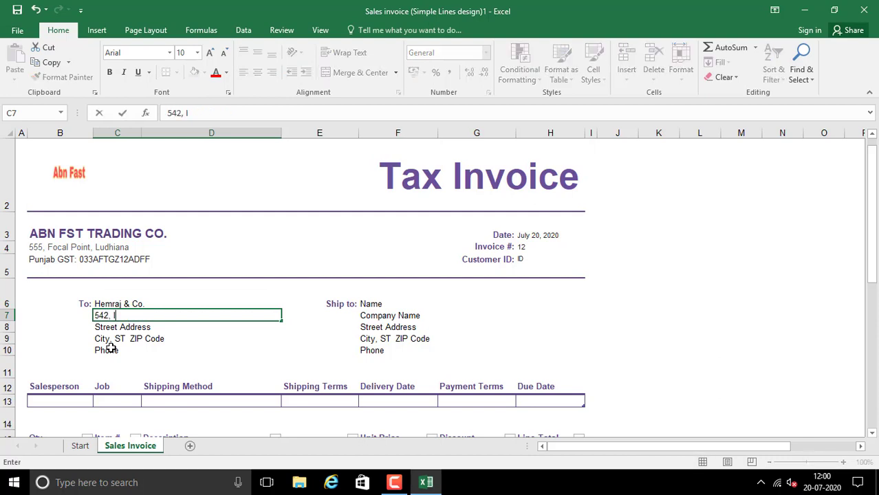
{"action": "type", "text": "ndra Colony"}
{"action": "key", "text": "Return"}
{"action": "type", "text": "Delhi-06"}
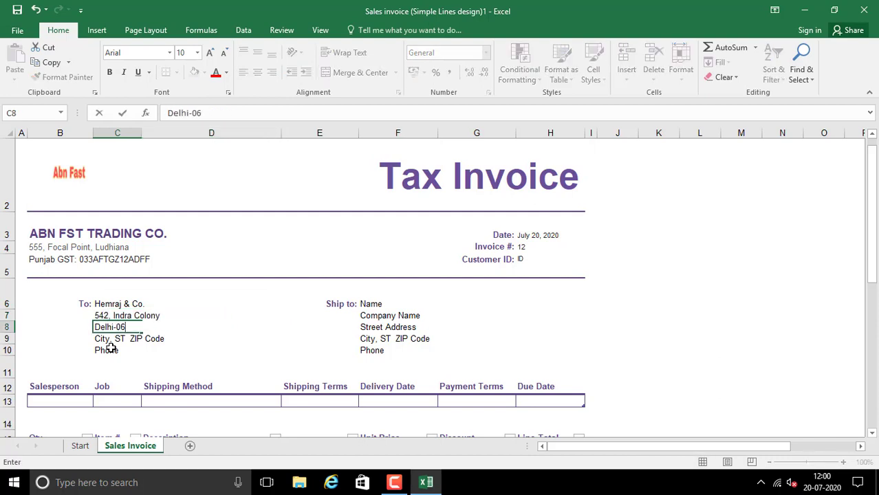
{"action": "key", "text": "Return"}
{"action": "type", "text": "GST: 07ADF"}
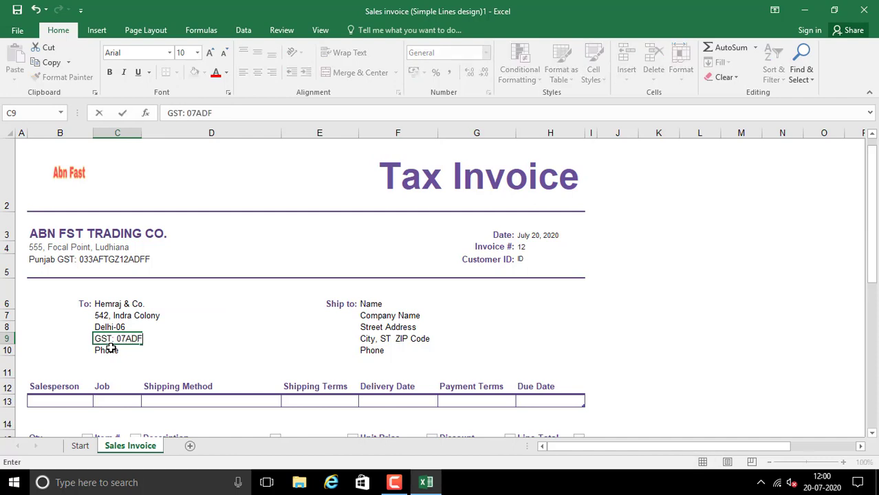
{"action": "type", "text": "DFADFDFG"}
{"action": "key", "text": "Return"}
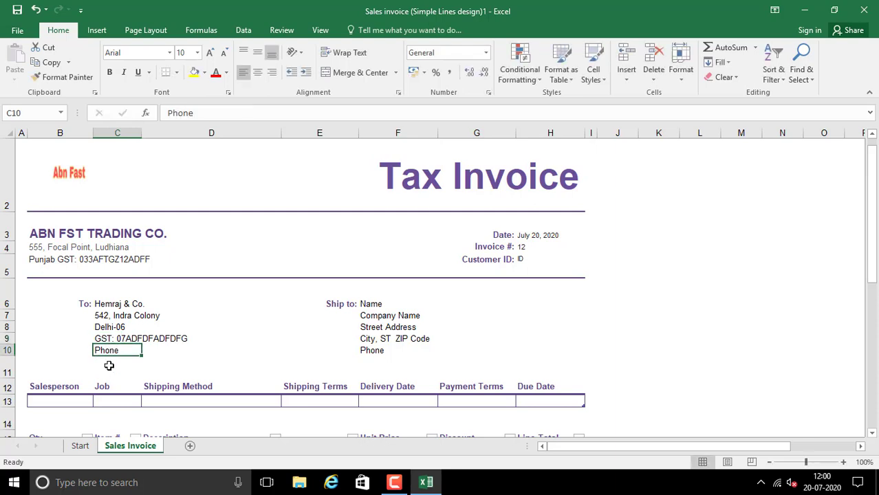
- Move through the buyer and Ship to blocks to review the entered lines
{"action": "key", "text": "shift+Right"}
{"action": "key", "text": "shift+Left"}
{"action": "key", "text": "Up"}
{"action": "key", "text": "Up"}
{"action": "key", "text": "Up"}
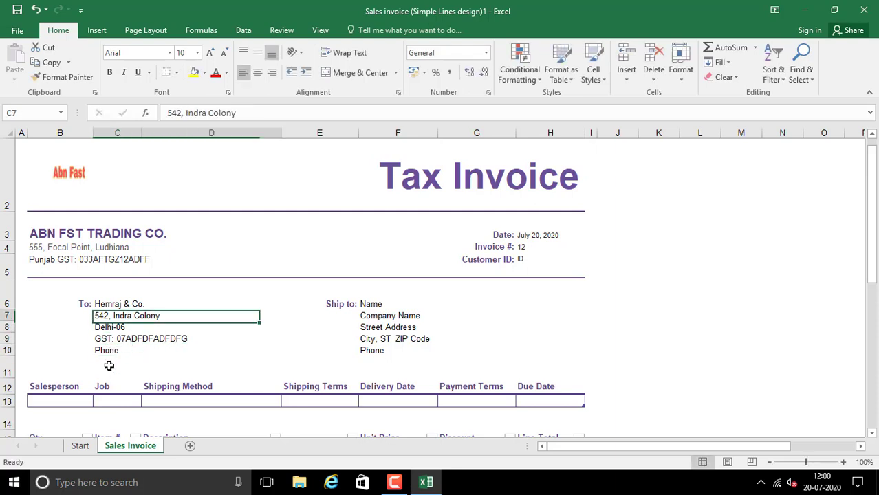
{"action": "key", "text": "Up"}
{"action": "key", "text": "Right"}
{"action": "key", "text": "Left"}
{"action": "key", "text": "Left"}
{"action": "key", "text": "Right"}
{"action": "key", "text": "Right"}
{"action": "key", "text": "Right"}
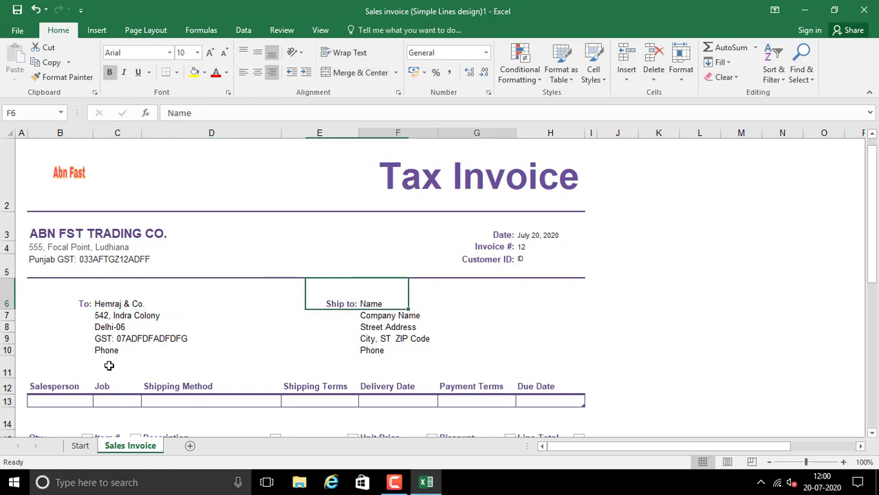
{"action": "key", "text": "Down"}
{"action": "key", "text": "Down"}
{"action": "key", "text": "Up"}
{"action": "key", "text": "Left"}
{"action": "key", "text": "Left"}
{"action": "key", "text": "Left"}
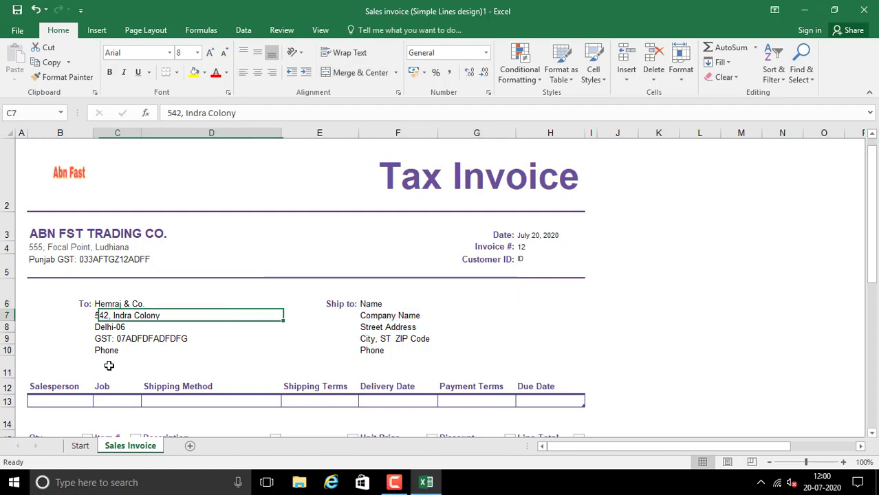
{"action": "key", "text": "Left"}
{"action": "key", "text": "Up"}
{"action": "key", "text": "Right"}
{"action": "key", "text": "Down"}
{"action": "key", "text": "Down"}
{"action": "key", "text": "Down"}
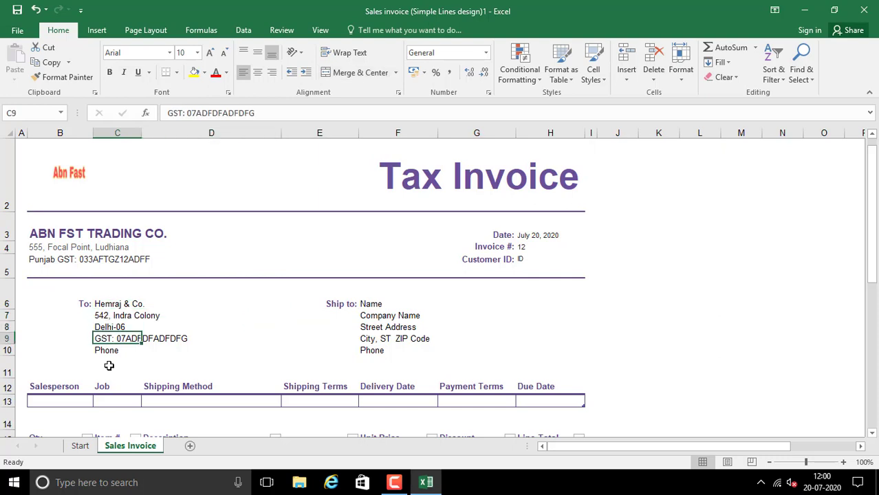
{"action": "key", "text": "Down"}
{"action": "key", "text": "Right"}
{"action": "key", "text": "Right"}
{"action": "key", "text": "Up"}
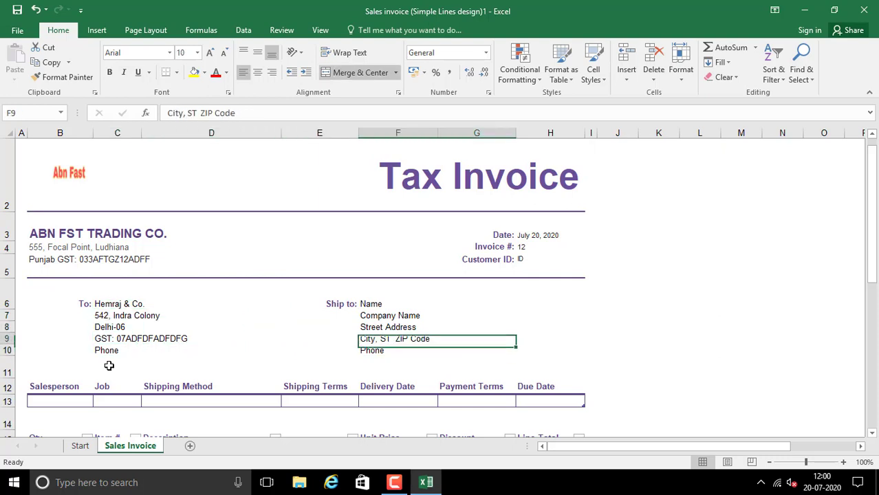
{"action": "key", "text": "Up"}
{"action": "key", "text": "Up"}
{"action": "key", "text": "Up"}
{"action": "key", "text": "Down"}
{"action": "key", "text": "Down"}
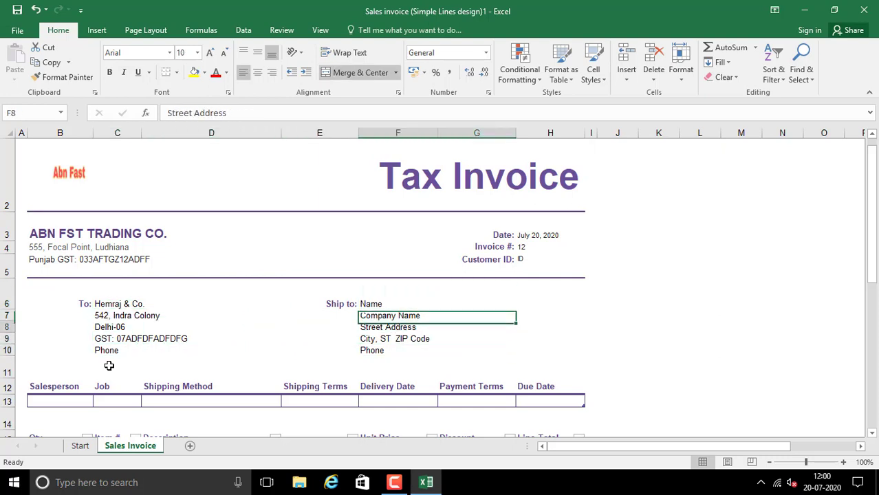
{"action": "key", "text": "Down"}
{"action": "key", "text": "Up"}
{"action": "key", "text": "Up"}
{"action": "key", "text": "Up"}
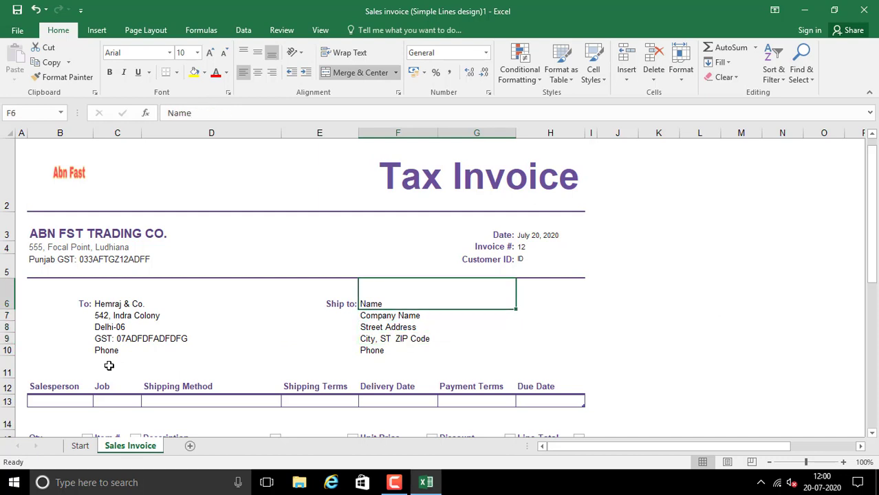
{"action": "key", "text": "Down"}
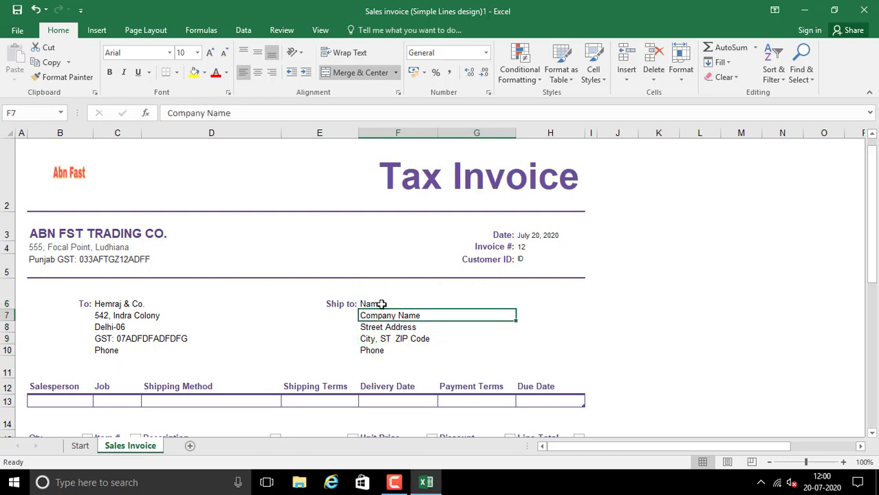
- Copy the buyer's details C6:D10 and paste them into the Ship to block F6:G10
{"action": "left_click_drag", "start_coordinate": [380, 305], "coordinate": [385, 351]}
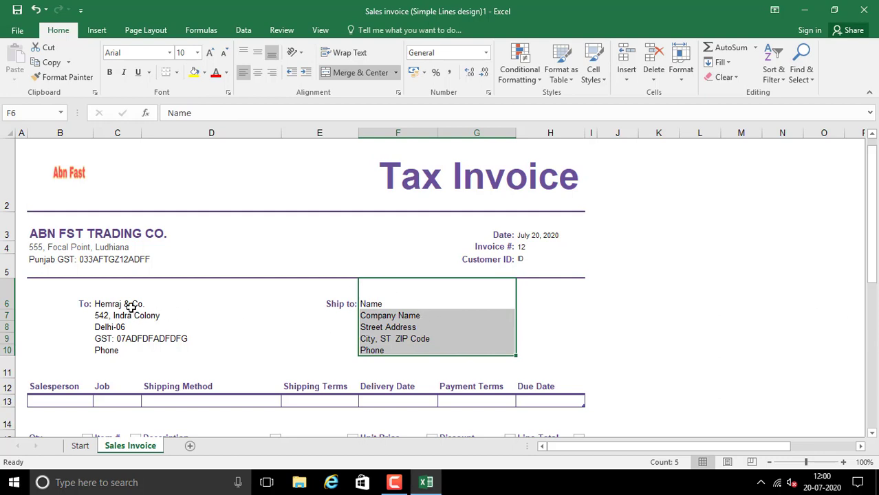
{"action": "left_click_drag", "start_coordinate": [131, 308], "coordinate": [127, 350]}
{"action": "key", "text": "ctrl+c"}
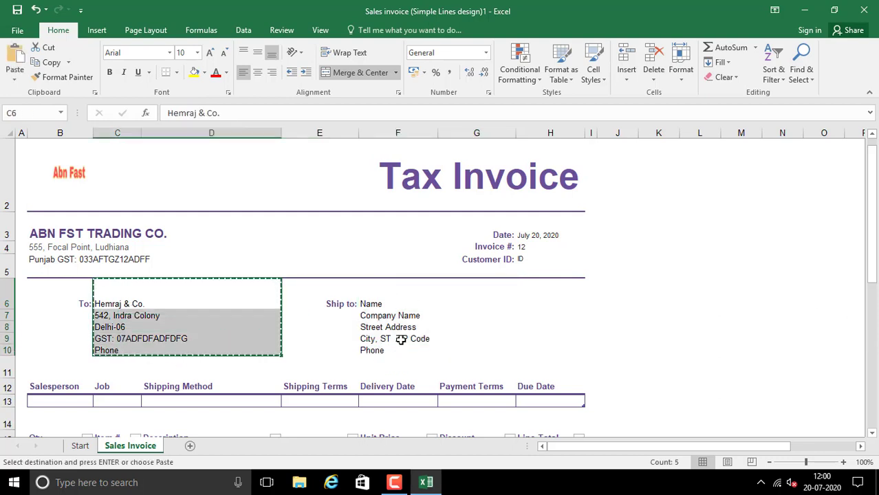
{"action": "left_click_drag", "start_coordinate": [377, 303], "coordinate": [387, 350]}
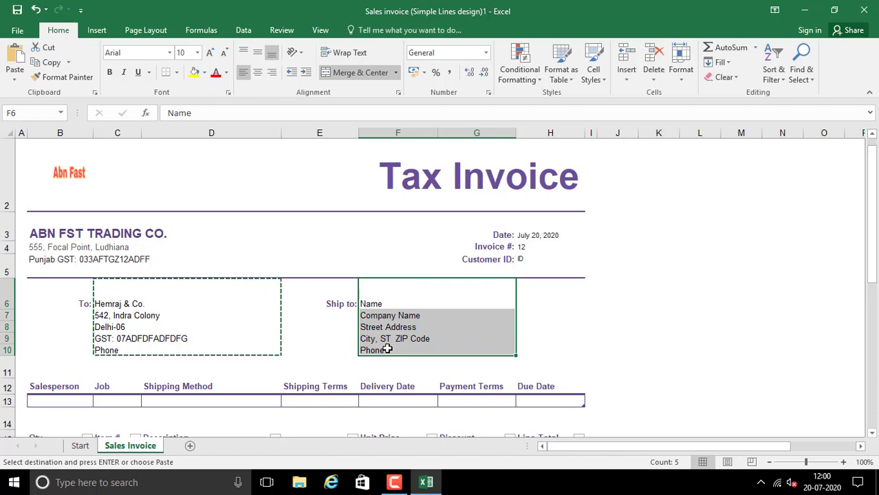
{"action": "key", "text": "ctrl+v"}
{"action": "left_click", "coordinate": [347, 337]}
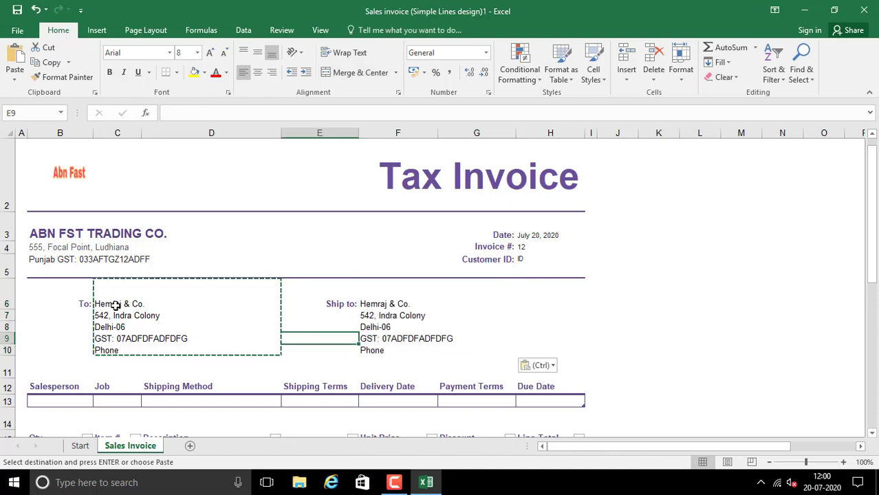
{"action": "left_click_drag", "start_coordinate": [118, 305], "coordinate": [275, 340]}
{"action": "left_click", "coordinate": [385, 326]}
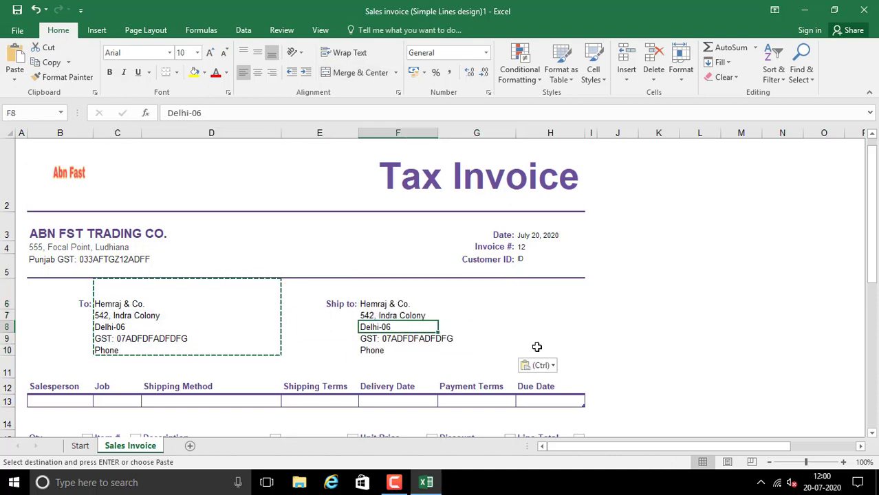
{"action": "left_click_drag", "start_coordinate": [875, 267], "coordinate": [873, 279]}
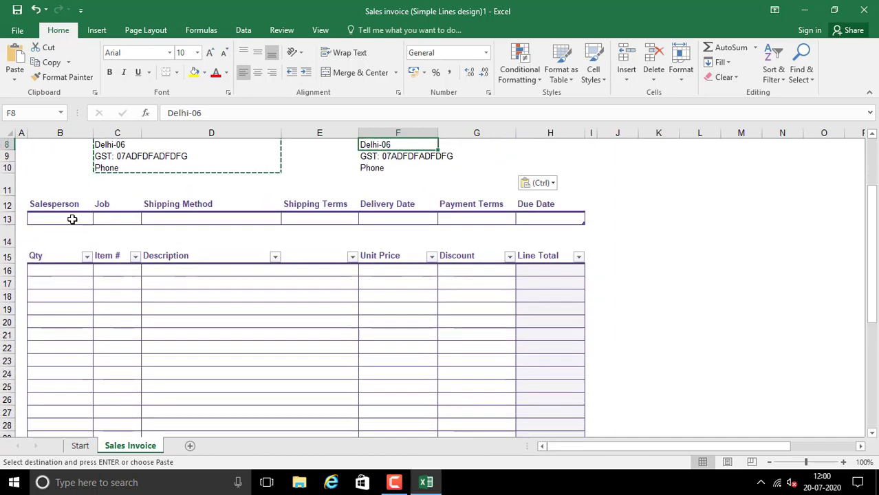
{"action": "left_click", "coordinate": [69, 218]}
{"action": "left_click", "coordinate": [117, 219]}
{"action": "left_click", "coordinate": [189, 219]}
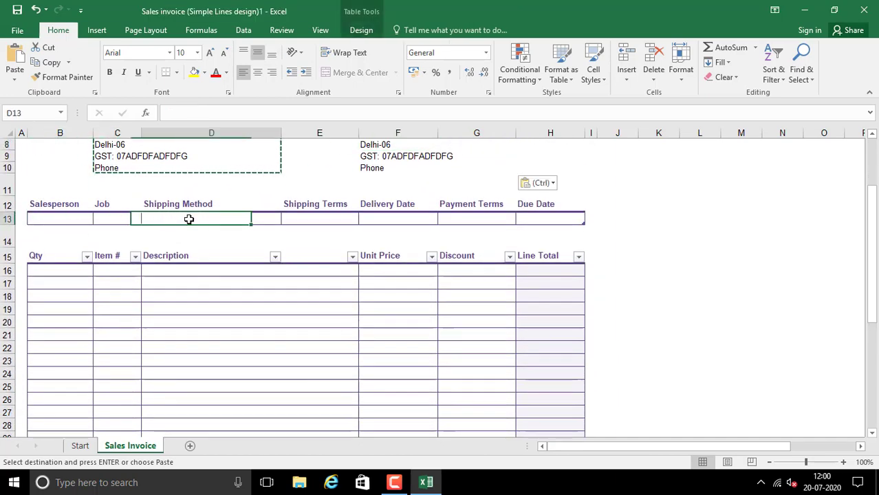
{"action": "left_click", "coordinate": [318, 217]}
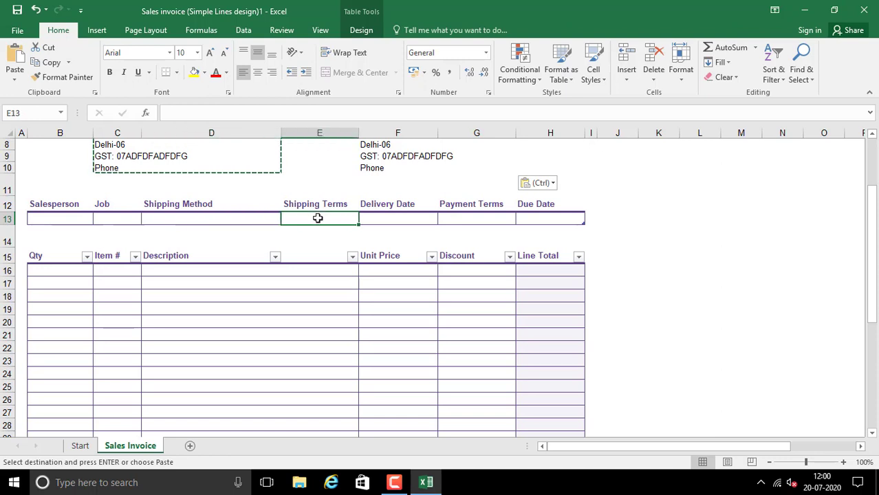
{"action": "left_click", "coordinate": [397, 220]}
{"action": "left_click", "coordinate": [467, 219]}
{"action": "left_click", "coordinate": [554, 218]}
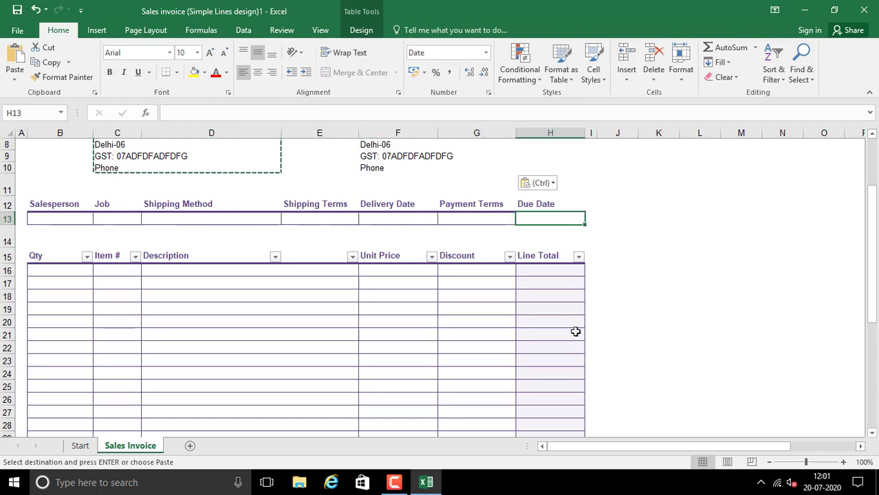
{"action": "left_click", "coordinate": [185, 220]}
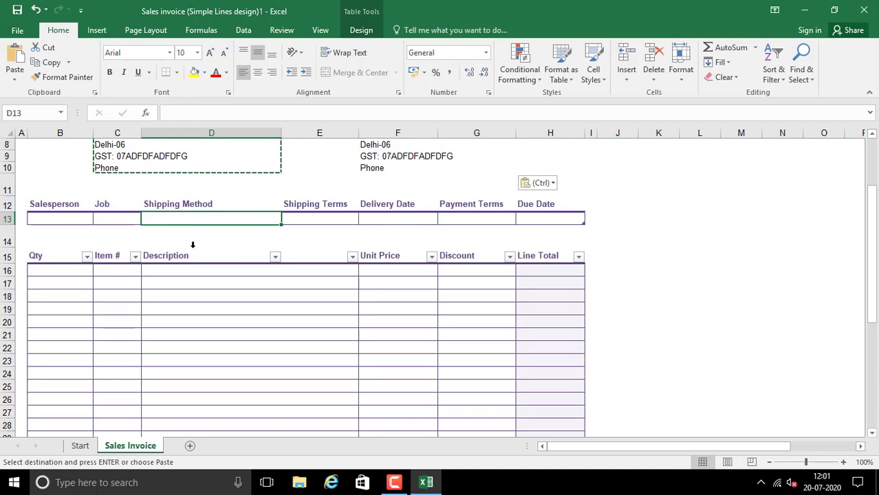
{"action": "key", "text": "F2"}
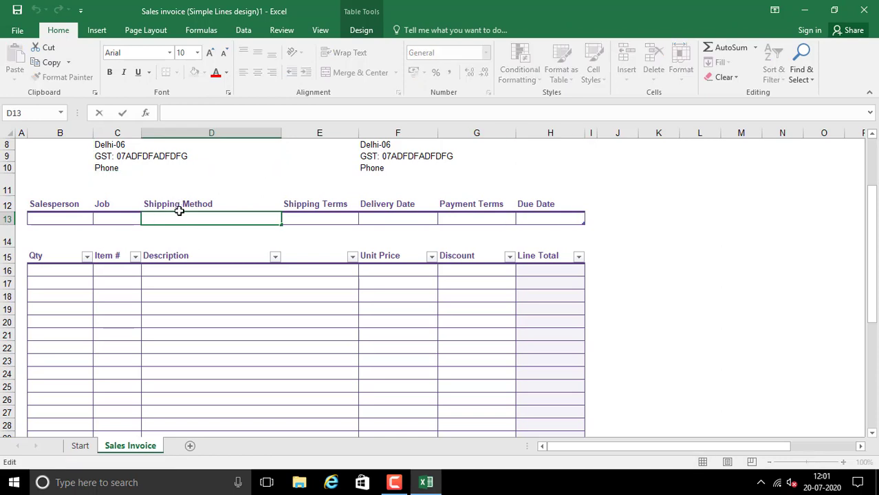
- Fill the first invoice line with quantity 1.00, item Mobile and description Samsung a5
{"action": "left_click", "coordinate": [193, 233]}
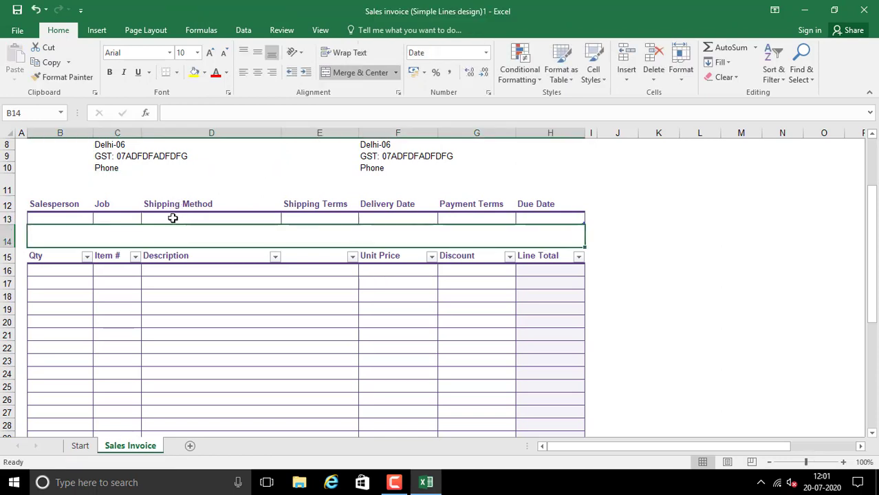
{"action": "left_click", "coordinate": [181, 216]}
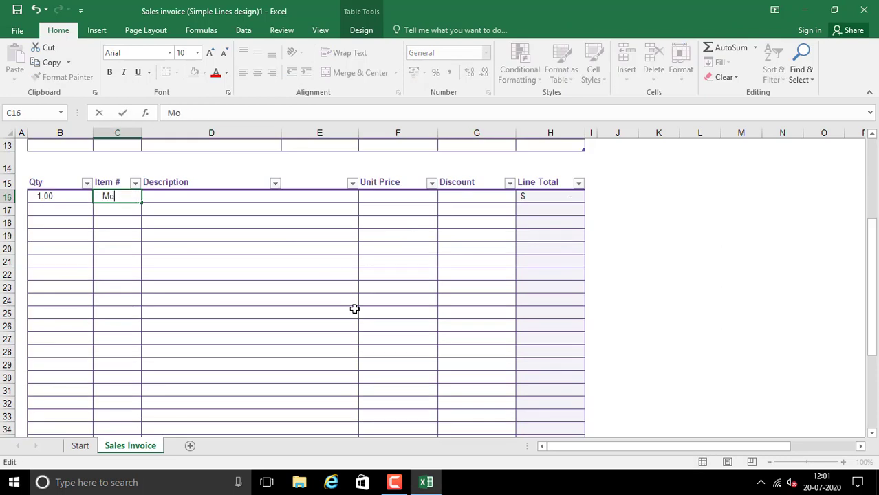
{"action": "key", "text": "Tab"}
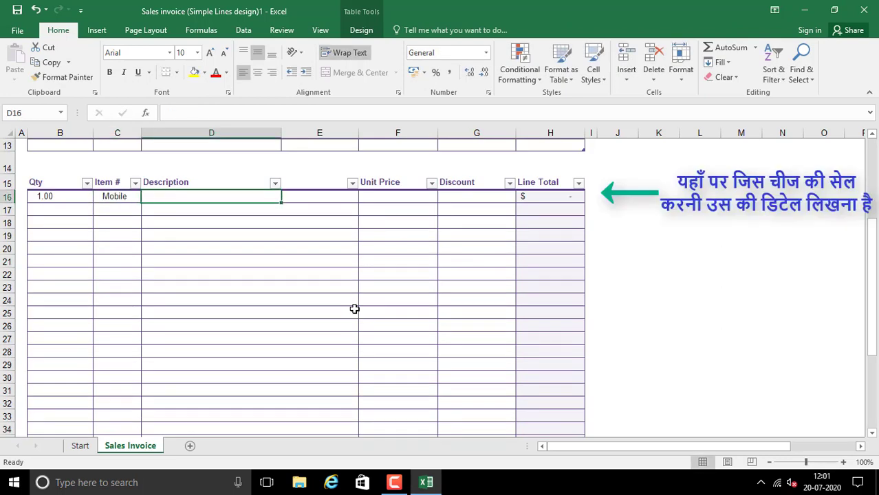
{"action": "type", "text": "Samsung a5"}
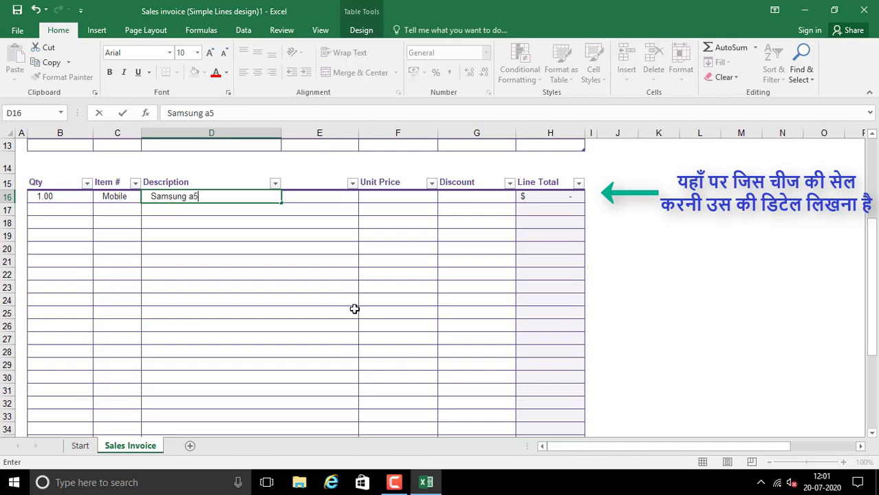
{"action": "key", "text": "Return"}
{"action": "key", "text": "Up"}
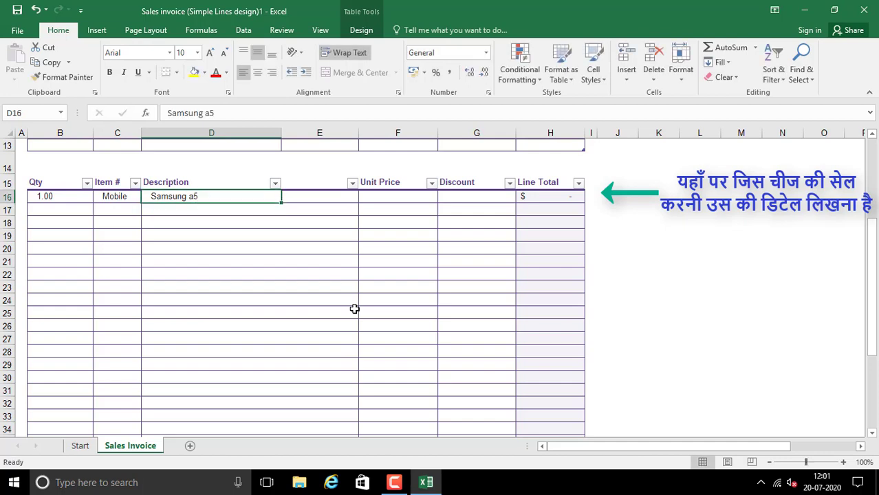
{"action": "key", "text": "Tab"}
{"action": "key", "text": "Tab"}
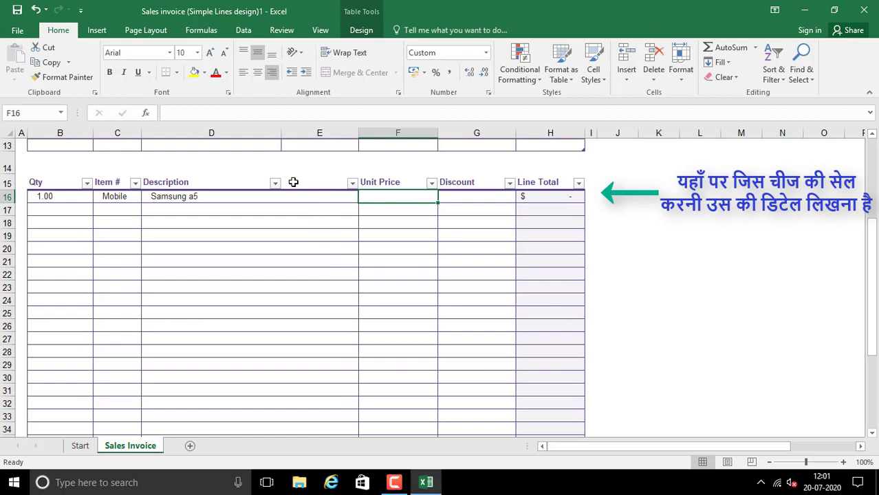
{"action": "left_click", "coordinate": [325, 181]}
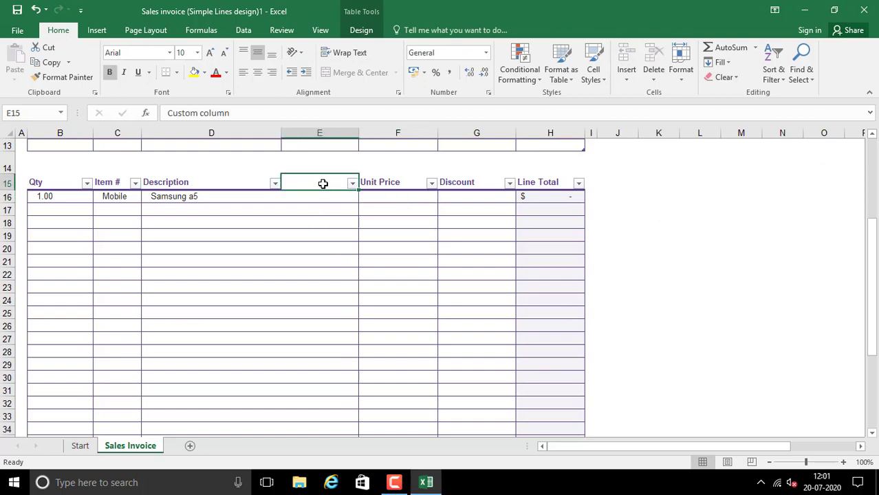
{"action": "left_click", "coordinate": [314, 213]}
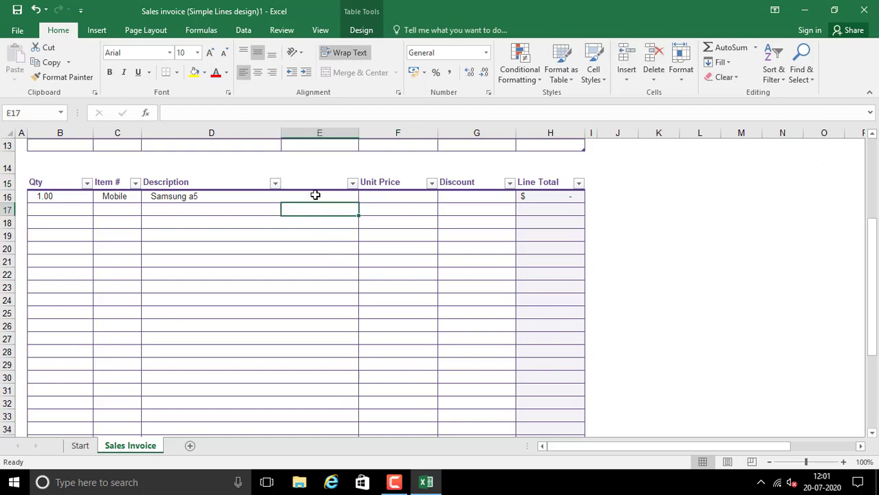
{"action": "left_click", "coordinate": [315, 195]}
{"action": "left_click_drag", "start_coordinate": [308, 197], "coordinate": [322, 355]}
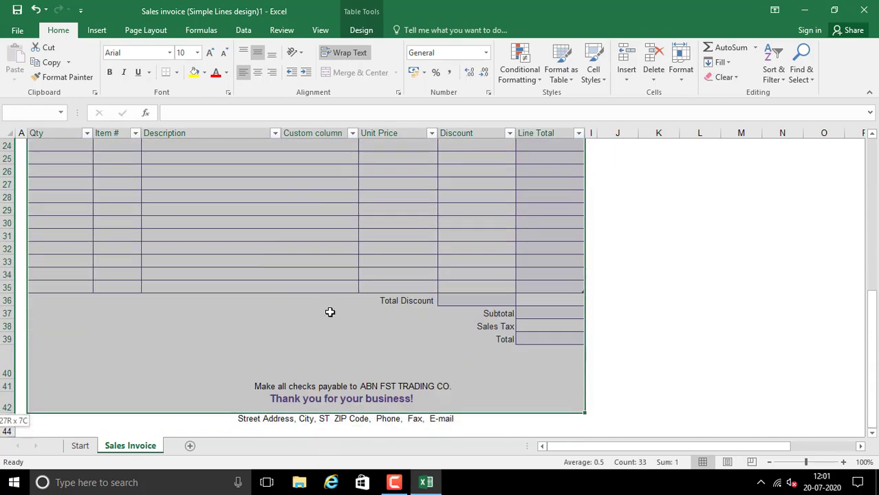
{"action": "left_click_drag", "start_coordinate": [322, 355], "coordinate": [334, 284]}
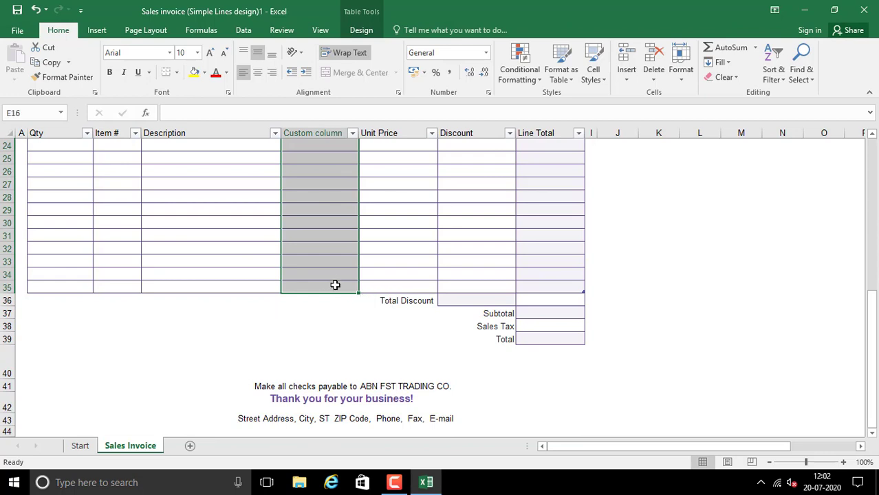
{"action": "left_click_drag", "start_coordinate": [871, 323], "coordinate": [871, 261]}
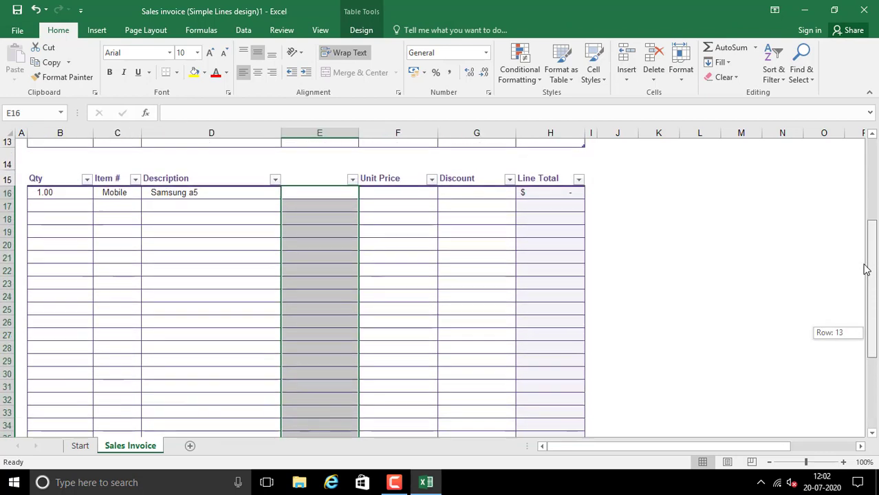
{"action": "left_click", "coordinate": [177, 72]}
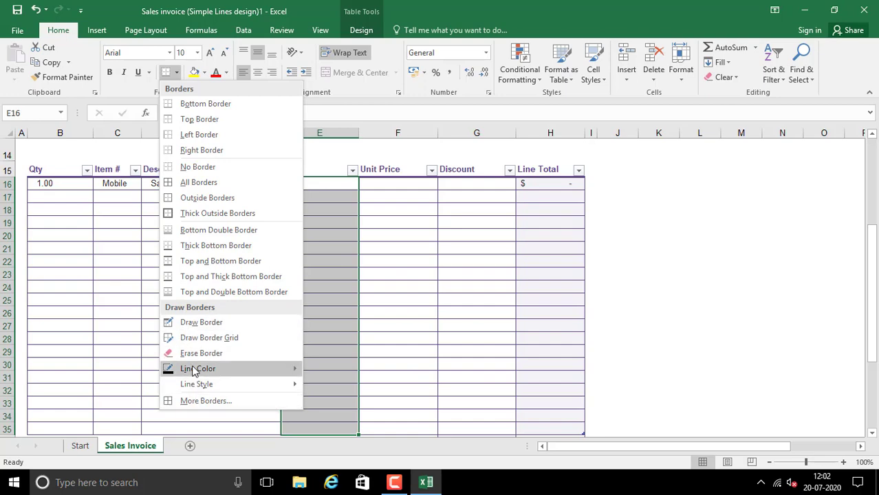
{"action": "mouse_move", "coordinate": [197, 369]}
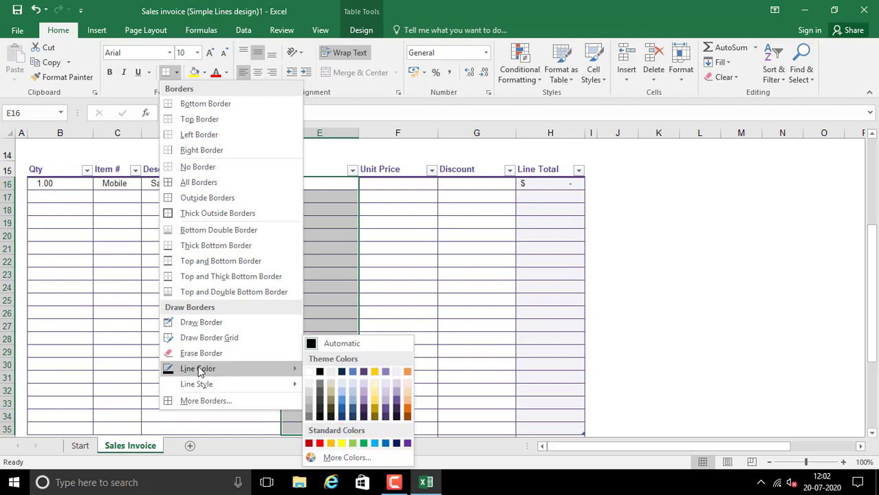
{"action": "left_click", "coordinate": [386, 375]}
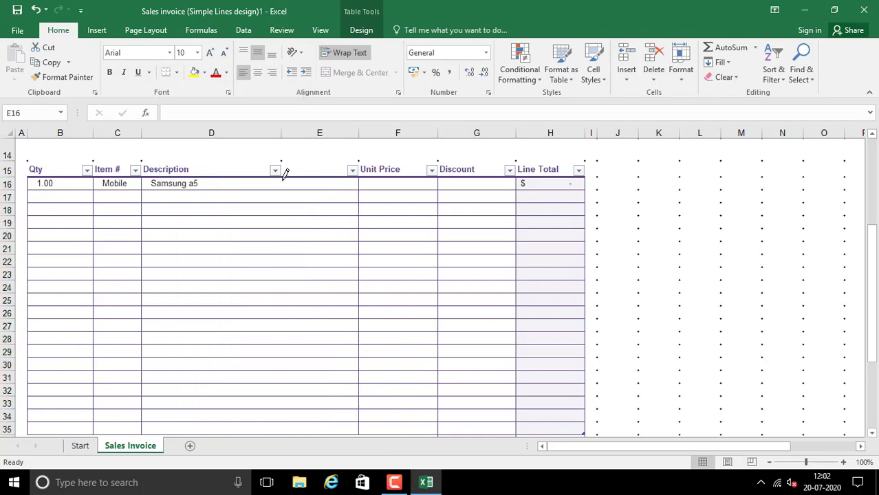
{"action": "scroll", "coordinate": [284, 173], "scroll_direction": "up", "scroll_amount": 5}
{"action": "scroll", "coordinate": [788, 229], "scroll_direction": "down", "scroll_amount": 2}
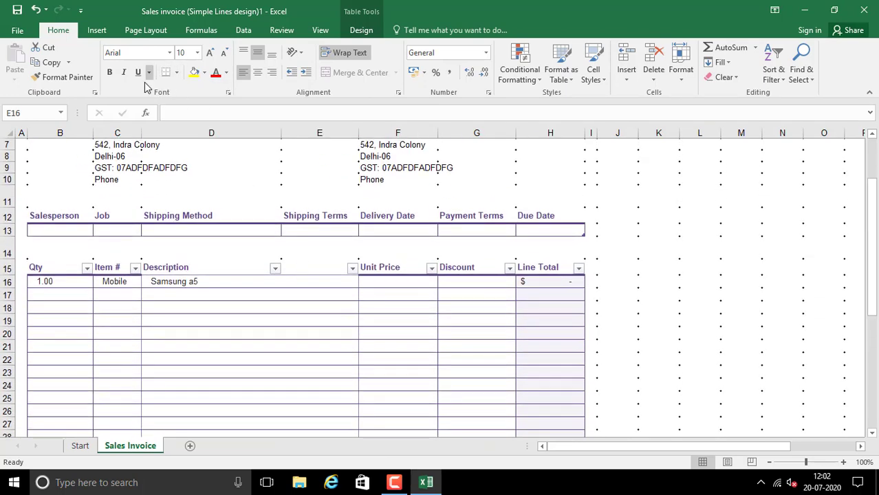
{"action": "left_click", "coordinate": [176, 72]}
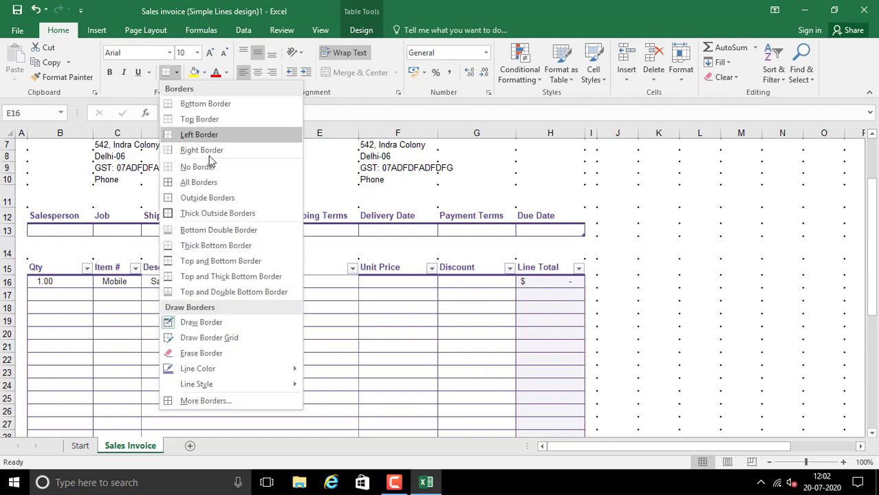
{"action": "left_click", "coordinate": [199, 134]}
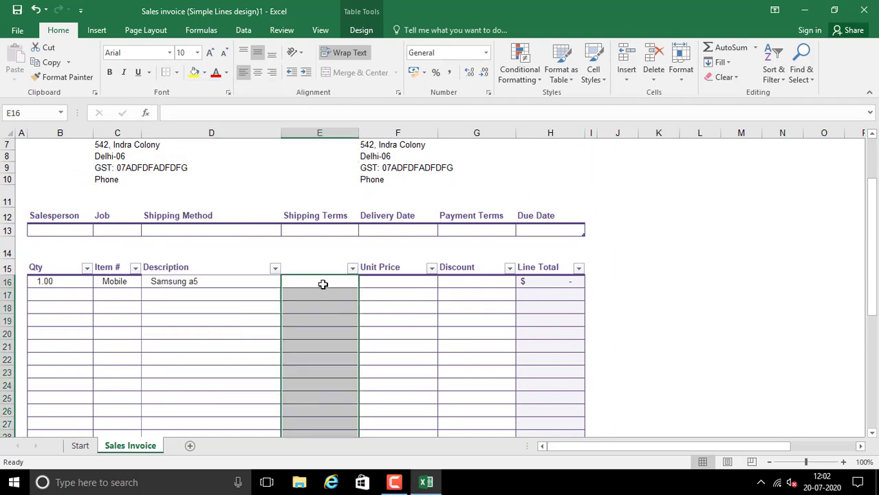
{"action": "left_click_drag", "start_coordinate": [323, 284], "coordinate": [341, 251]}
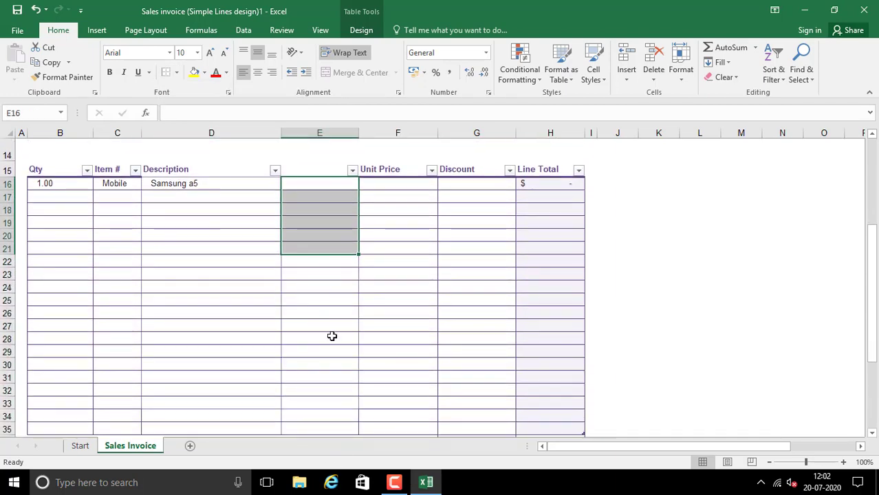
{"action": "left_click_drag", "start_coordinate": [870, 254], "coordinate": [869, 285]}
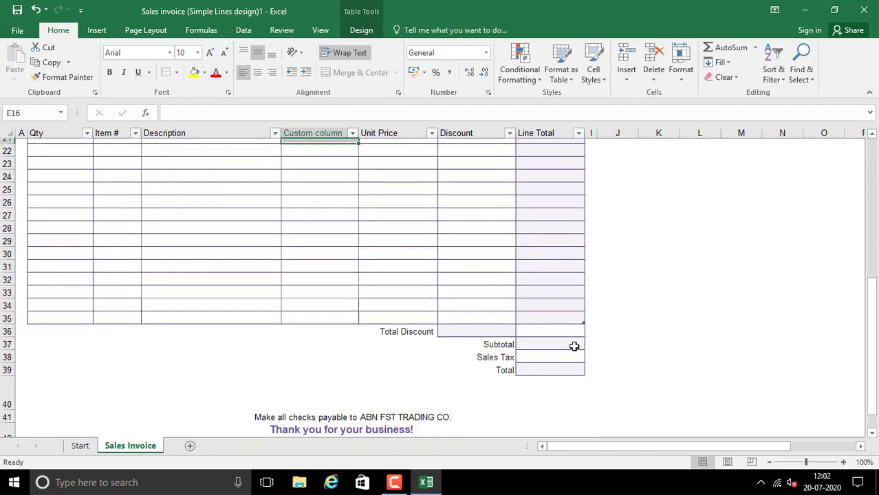
{"action": "left_click", "coordinate": [292, 299]}
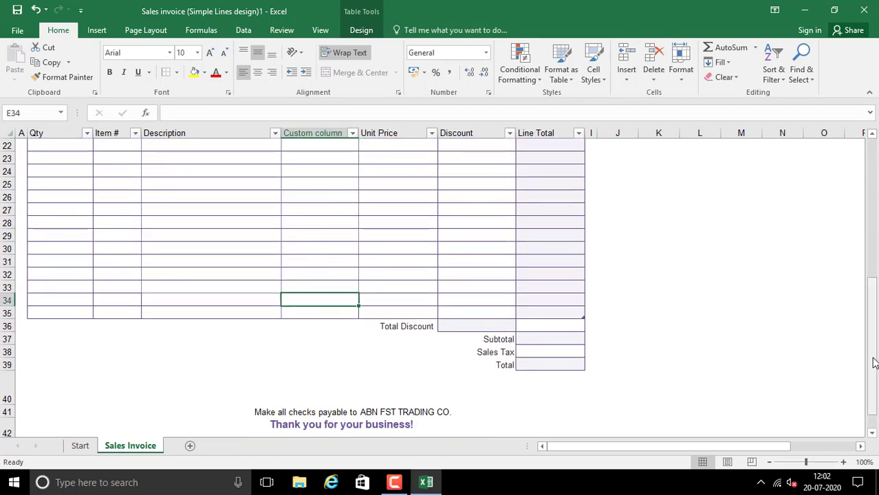
{"action": "left_click_drag", "start_coordinate": [872, 359], "coordinate": [875, 296]}
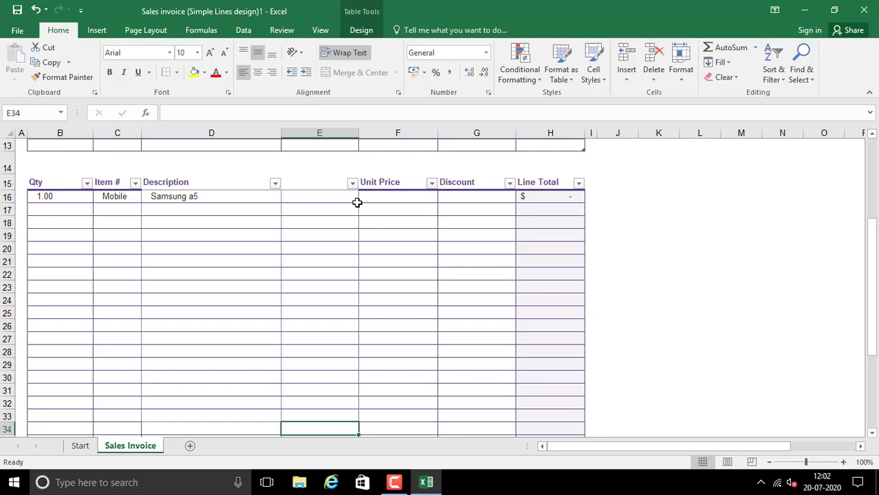
{"action": "left_click", "coordinate": [318, 200]}
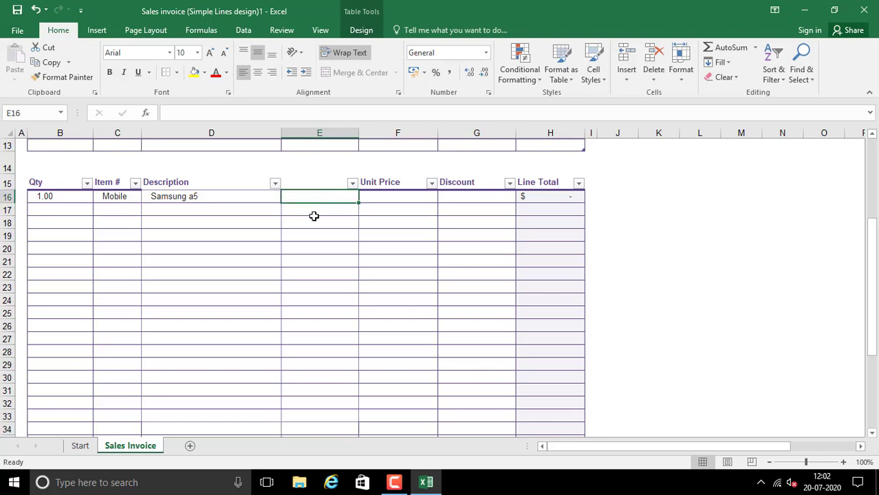
- Rename the Custom column header in E15 to HSN
{"action": "left_click", "coordinate": [304, 182]}
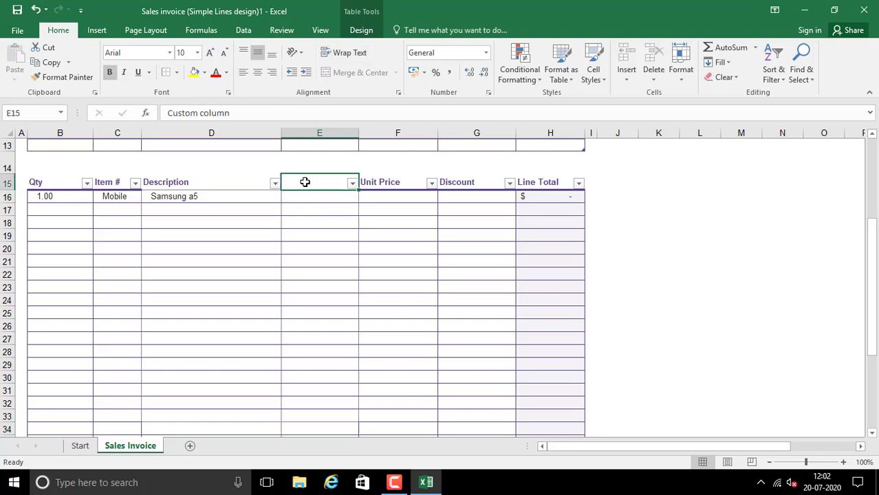
{"action": "type", "text": "HSN"}
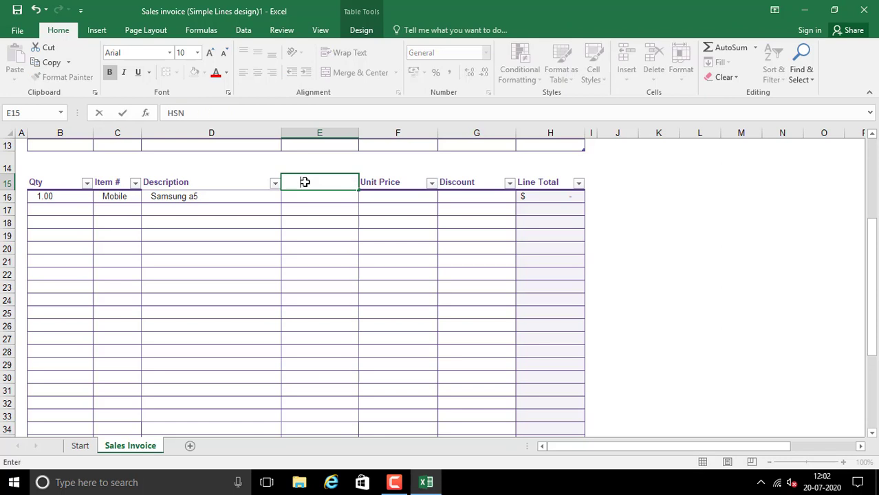
{"action": "key", "text": "ctrl+Return"}
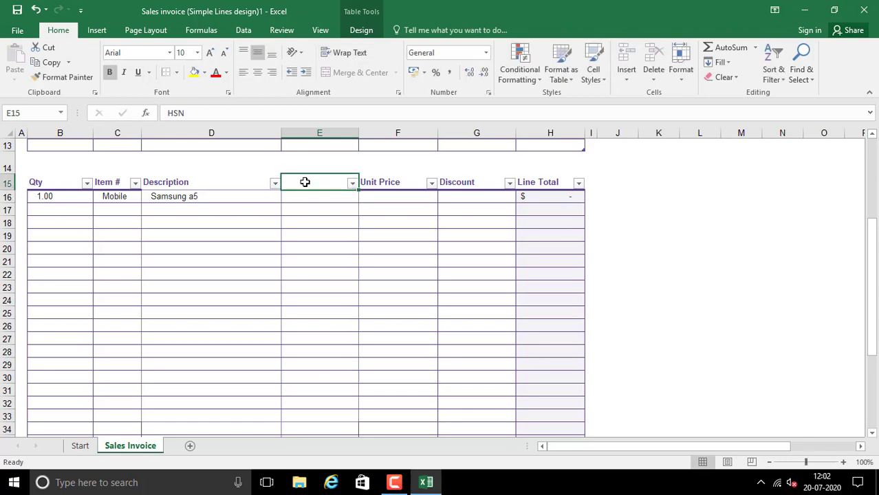
{"action": "double_click", "coordinate": [305, 182]}
{"action": "key", "text": "BackSpace"}
{"action": "key", "text": "ctrl+Return"}
- Colour the HSN header light purple and centre it
{"action": "left_click", "coordinate": [228, 78]}
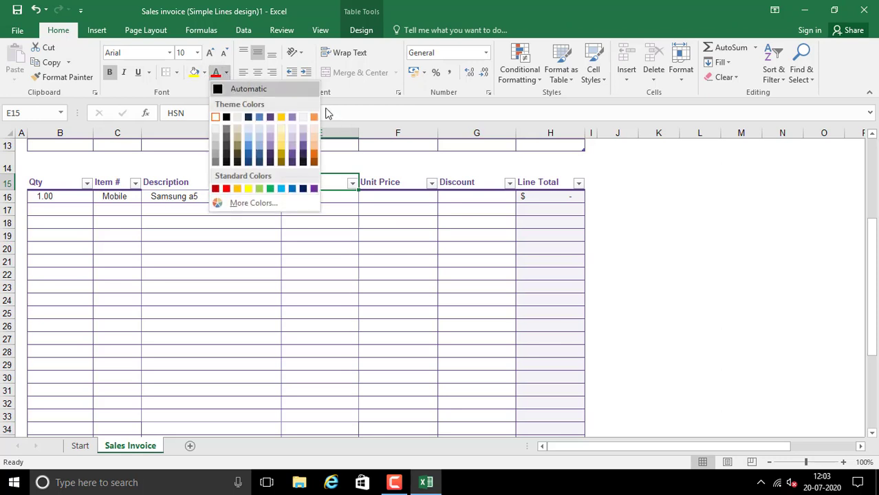
{"action": "left_click", "coordinate": [291, 122]}
{"action": "left_click", "coordinate": [330, 224]}
{"action": "left_click", "coordinate": [306, 182]}
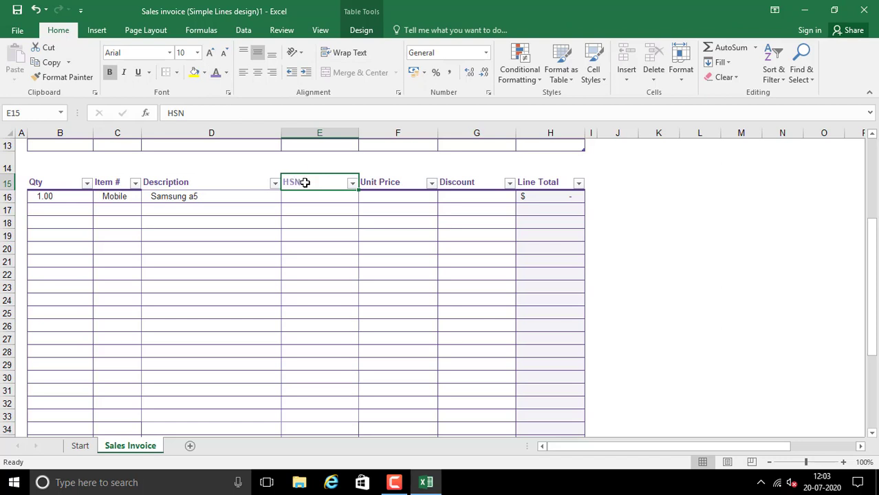
{"action": "left_click", "coordinate": [257, 72]}
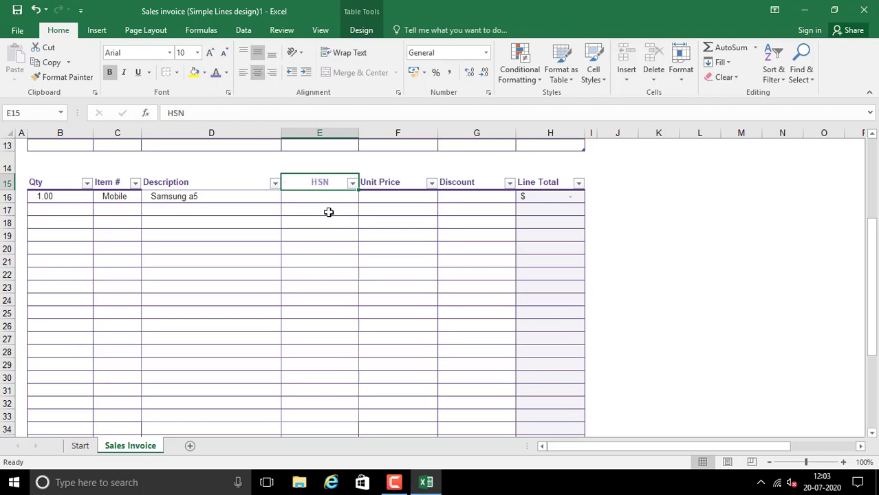
{"action": "left_click", "coordinate": [326, 196]}
- Enter HSN 4215, unit price 5,000 and discount 500 in E16:G16, giving a 4,500.00 line total
{"action": "type", "text": "42"}
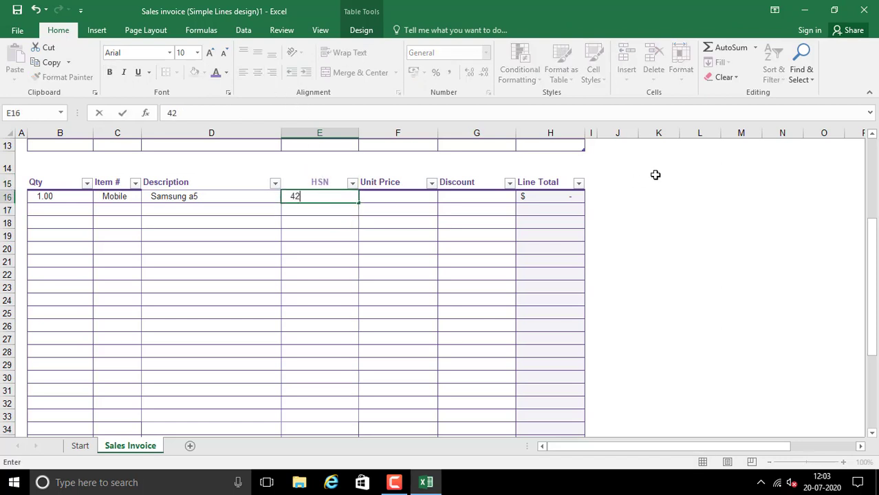
{"action": "type", "text": "15"}
{"action": "key", "text": "Return"}
{"action": "key", "text": "Up"}
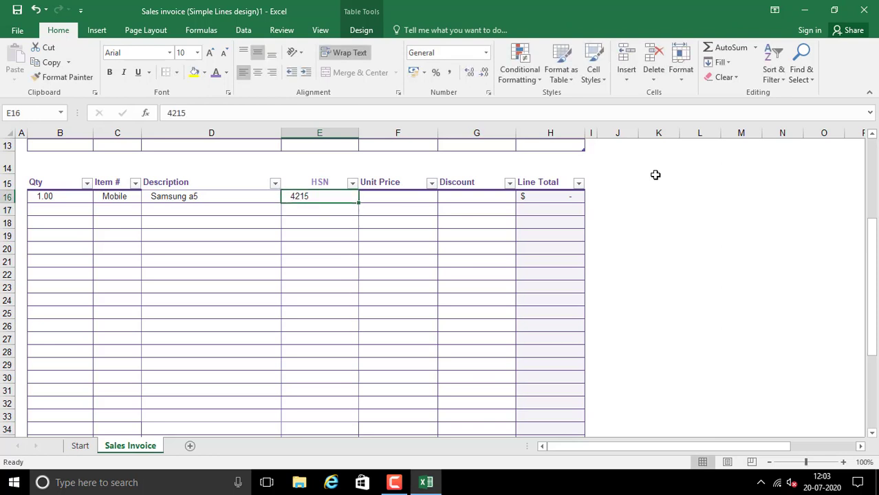
{"action": "key", "text": "Right"}
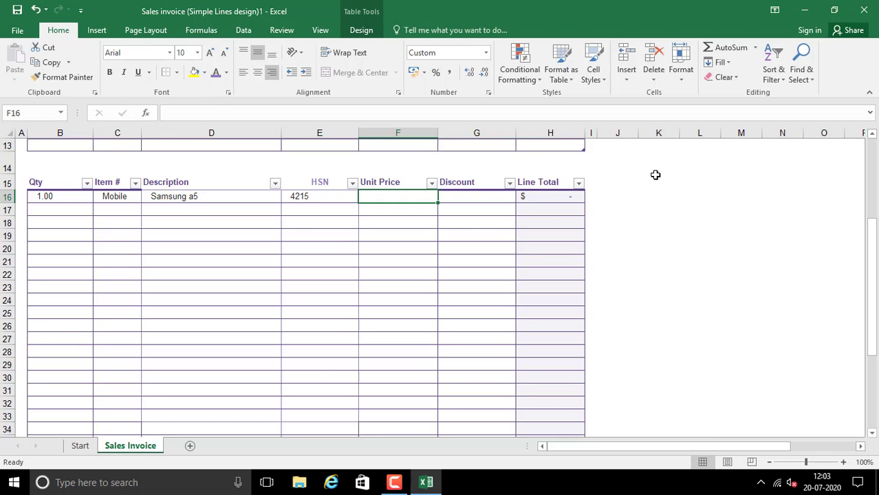
{"action": "type", "text": "5,000"}
{"action": "key", "text": "Return"}
{"action": "key", "text": "Up"}
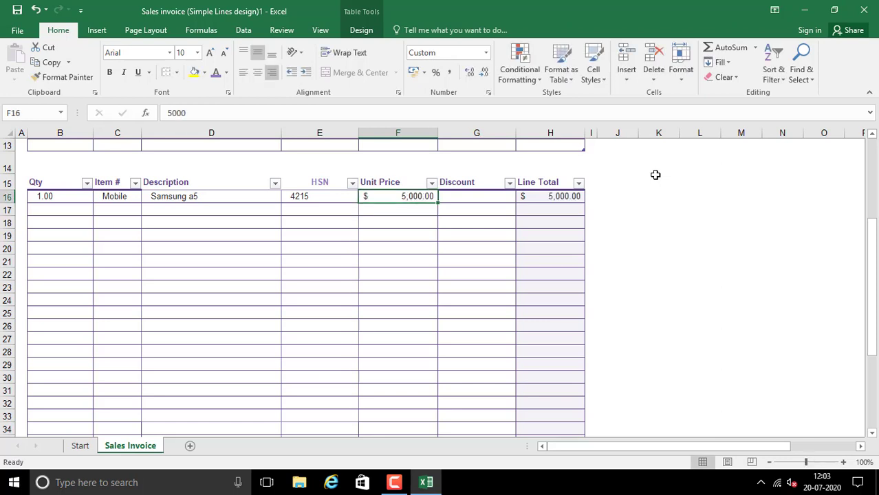
{"action": "key", "text": "Right"}
{"action": "type", "text": "1"}
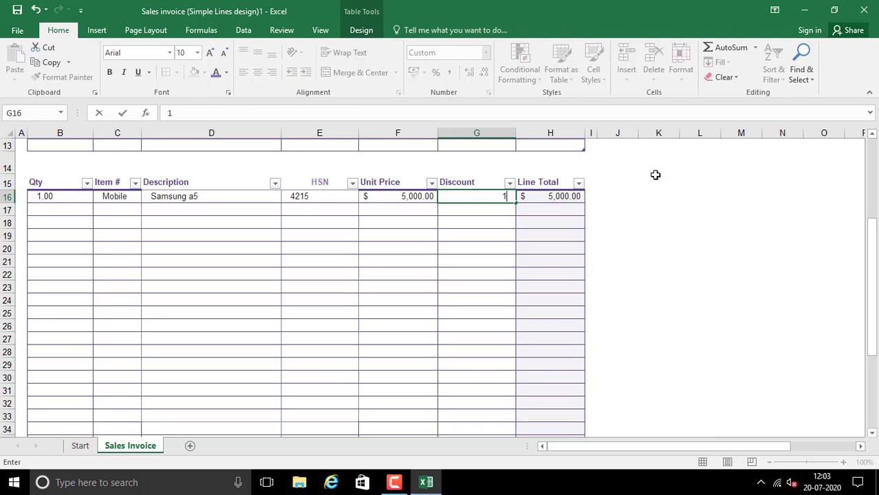
{"action": "key", "text": "Return"}
{"action": "key", "text": "Up"}
{"action": "key", "text": "Right"}
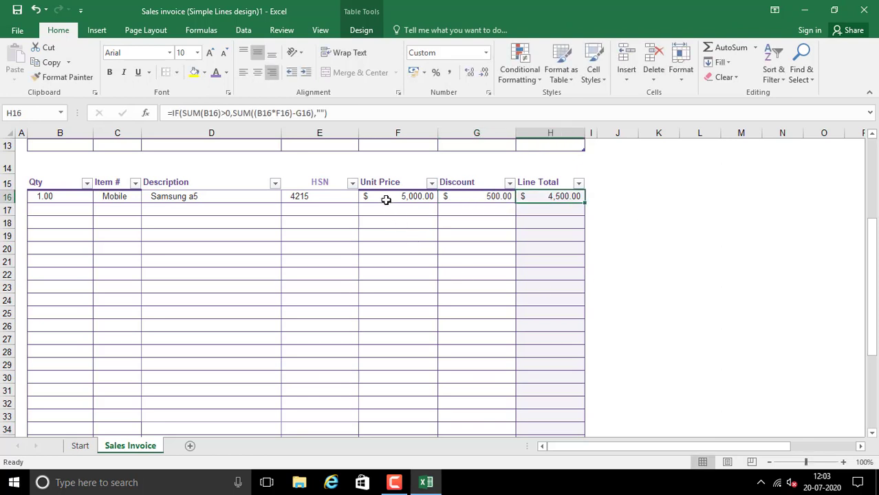
- Format the Unit Price, Discount and Line Total columns as Number with two decimals
{"action": "mouse_move", "coordinate": [387, 198]}
{"action": "left_mouse_down"}
{"action": "mouse_move", "coordinate": [562, 230]}
{"action": "mouse_move", "coordinate": [547, 389]}
{"action": "left_mouse_up"}
{"action": "right_click", "coordinate": [480, 332]}
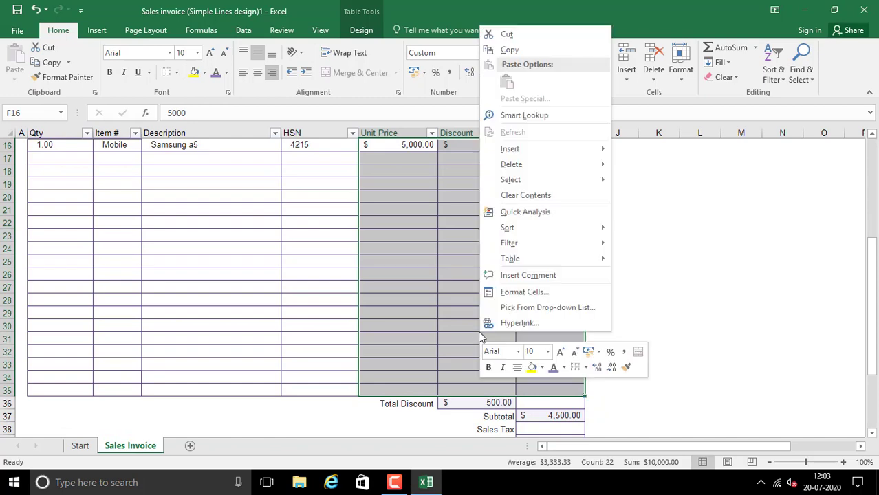
{"action": "left_click", "coordinate": [530, 292]}
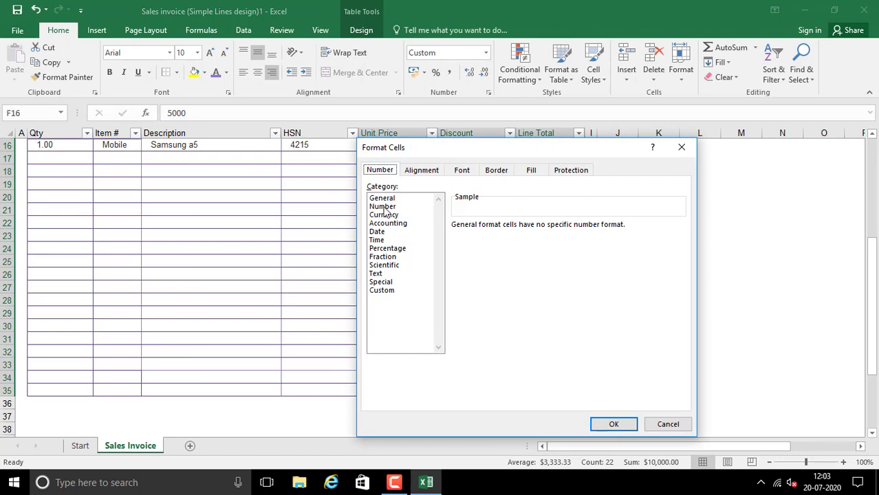
{"action": "left_click", "coordinate": [382, 206]}
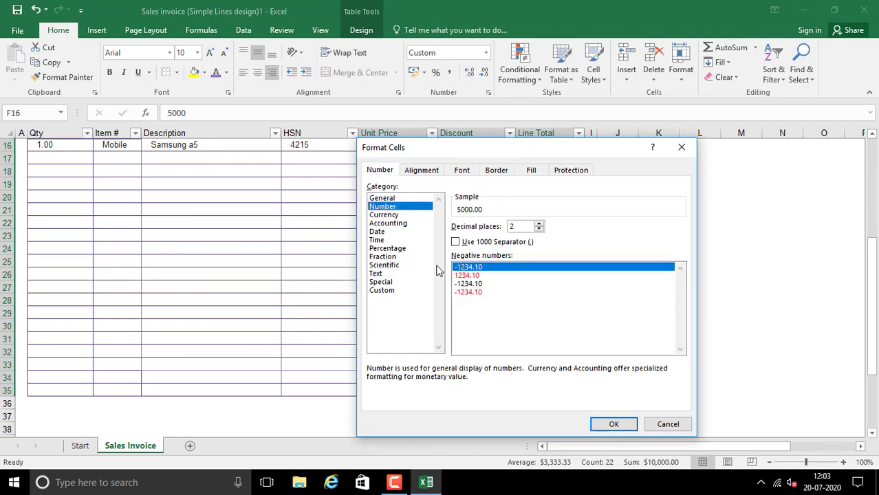
{"action": "left_click", "coordinate": [613, 424]}
{"action": "left_click", "coordinate": [576, 285]}
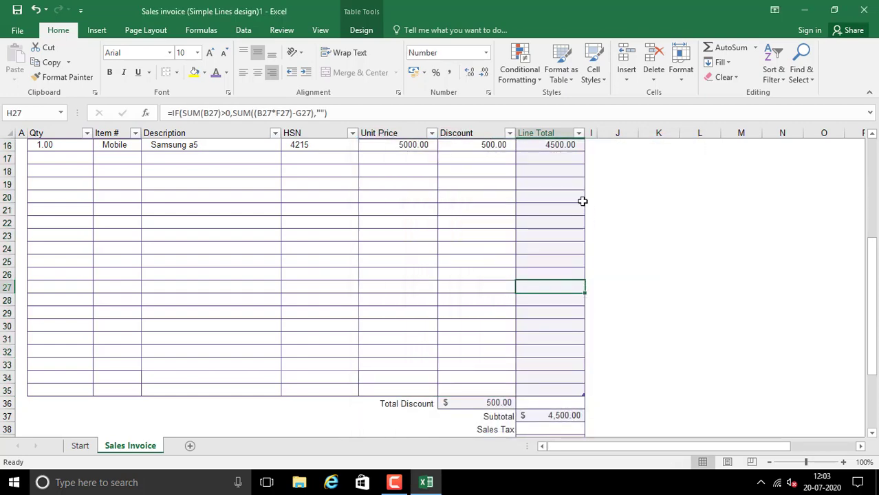
{"action": "left_click", "coordinate": [554, 143]}
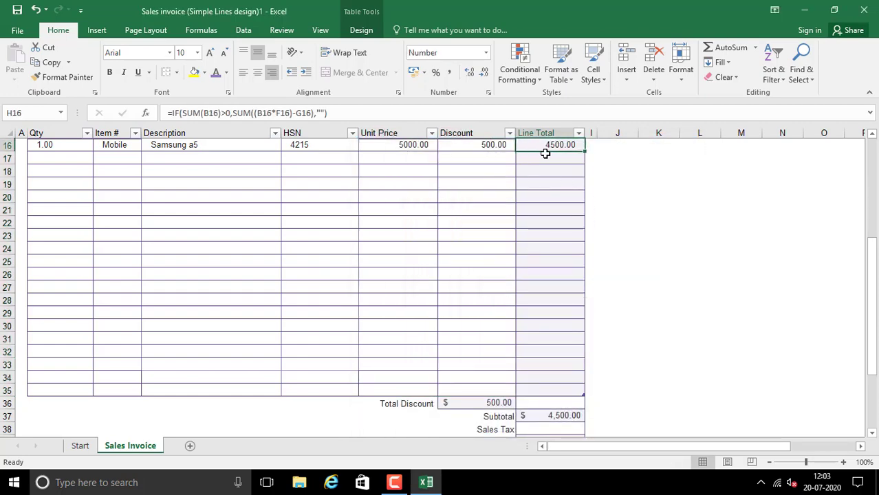
- Format the Subtotal cell H37 as plain Number, showing 4,500.00
{"action": "left_click_drag", "start_coordinate": [872, 310], "coordinate": [872, 361]}
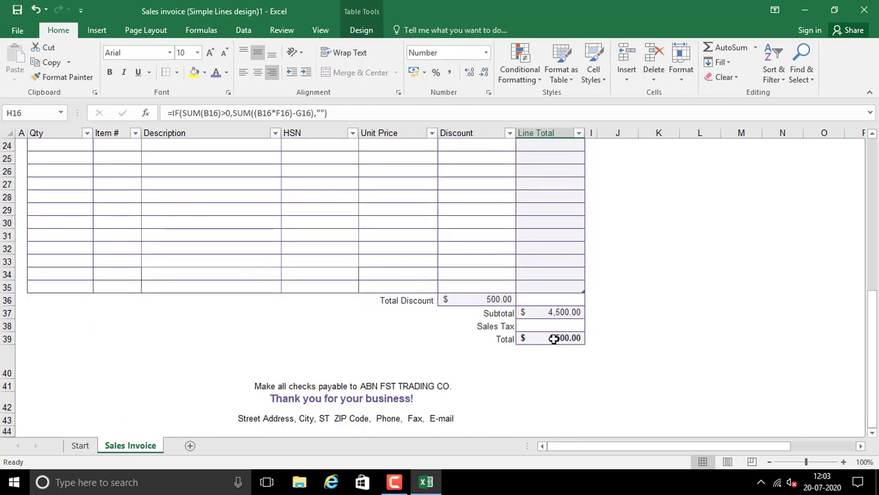
{"action": "left_click", "coordinate": [553, 338]}
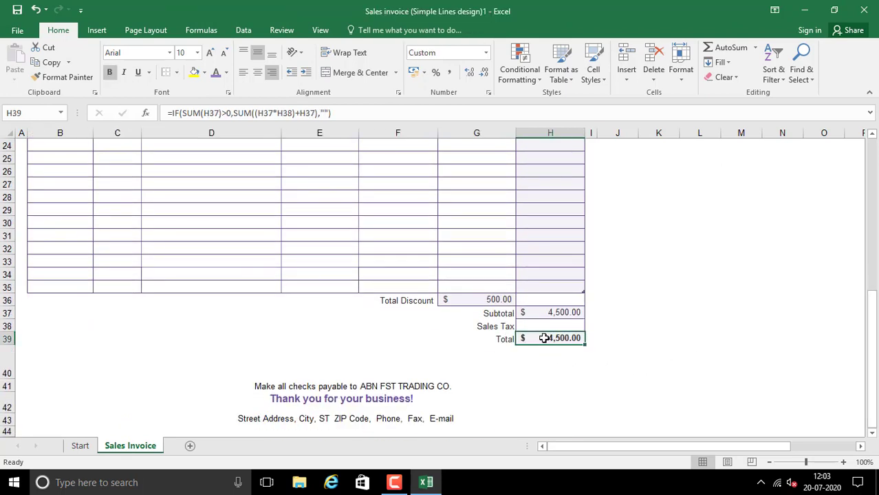
{"action": "left_click", "coordinate": [535, 314]}
{"action": "right_click", "coordinate": [536, 315]}
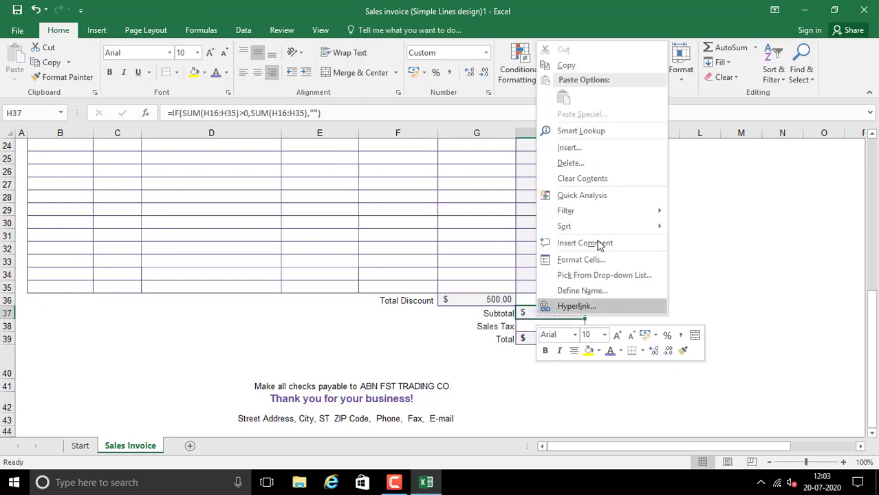
{"action": "left_click", "coordinate": [582, 262]}
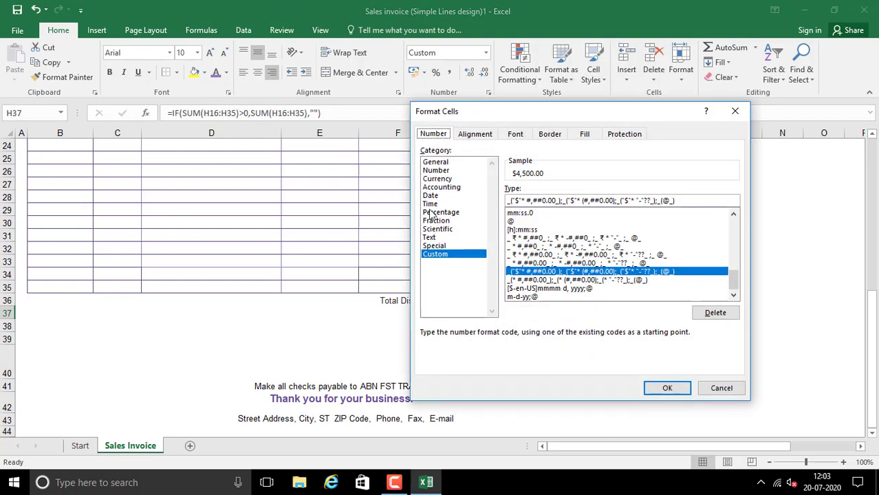
{"action": "left_click", "coordinate": [435, 170]}
{"action": "left_click", "coordinate": [667, 388]}
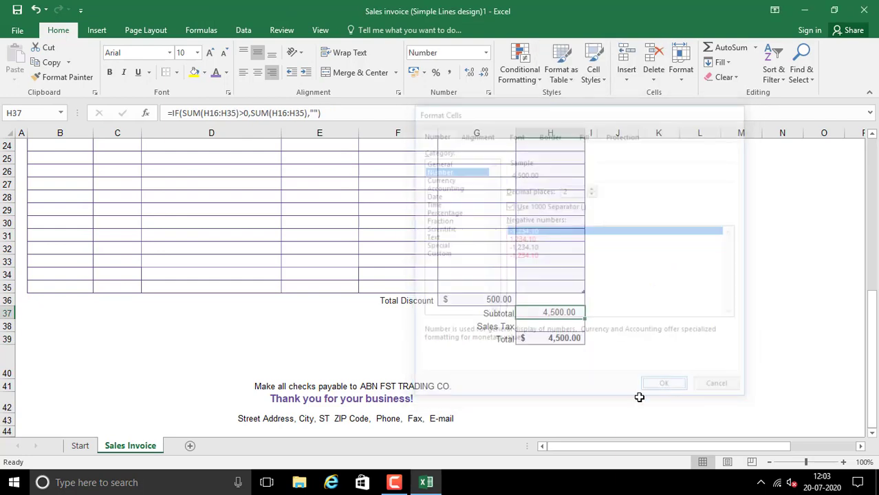
- Give the Total cell H39 the rupee currency format, showing ₹ 4,500.00
{"action": "left_click", "coordinate": [555, 338]}
{"action": "right_click", "coordinate": [555, 338]}
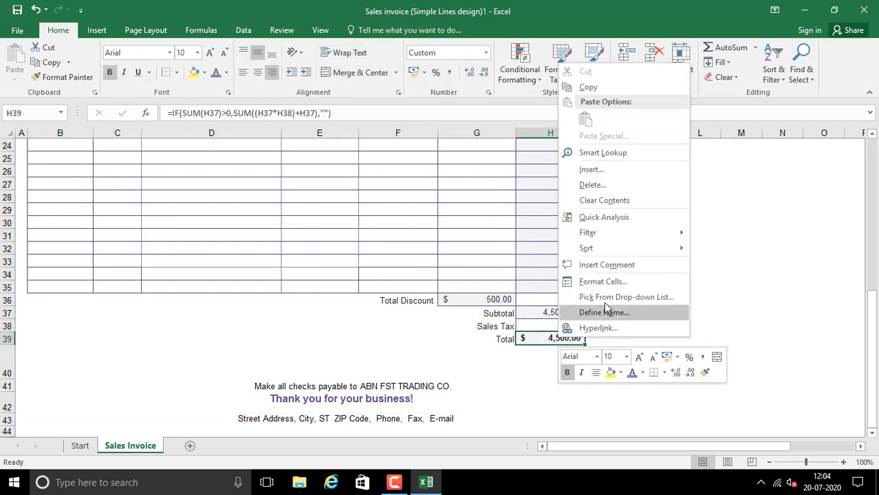
{"action": "left_click", "coordinate": [602, 281]}
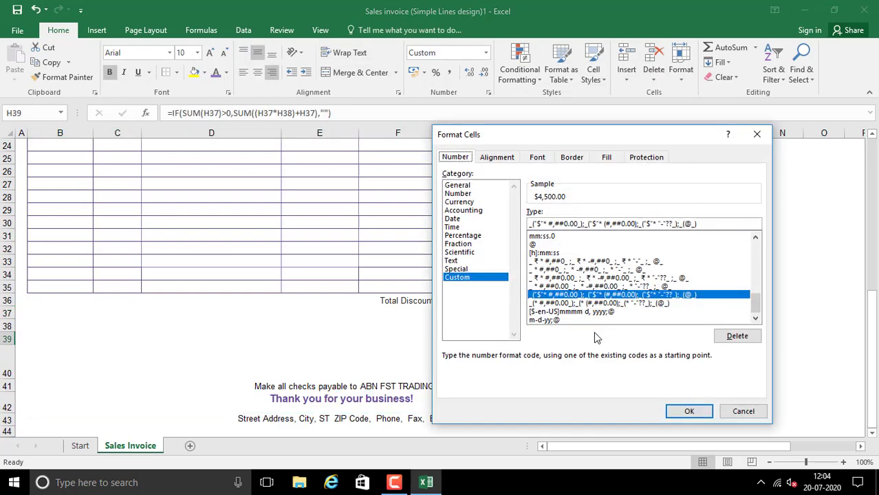
{"action": "left_click", "coordinate": [554, 278]}
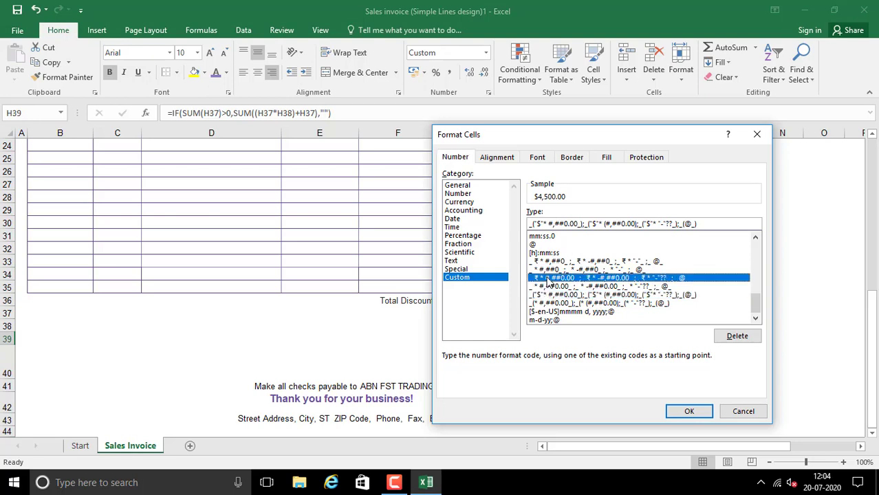
{"action": "left_click", "coordinate": [688, 410]}
{"action": "left_click", "coordinate": [549, 339]}
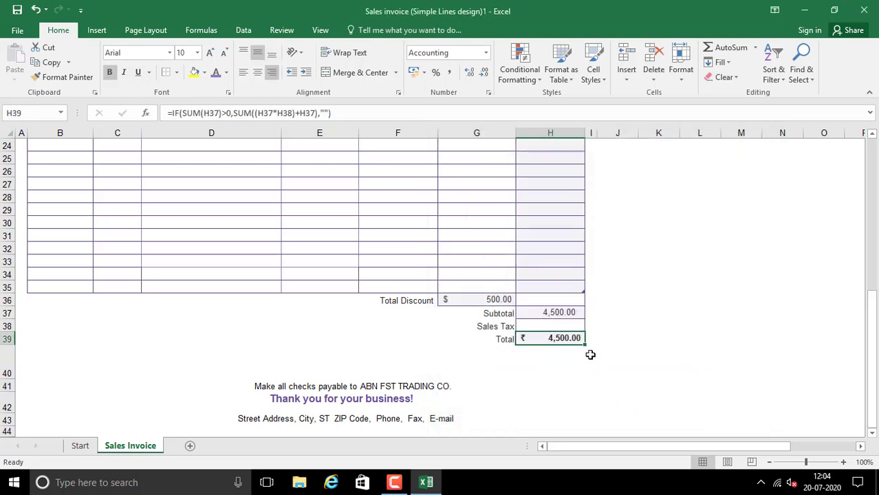
- Insert a blank row above the Total row
{"action": "left_click_drag", "start_coordinate": [872, 330], "coordinate": [874, 323]}
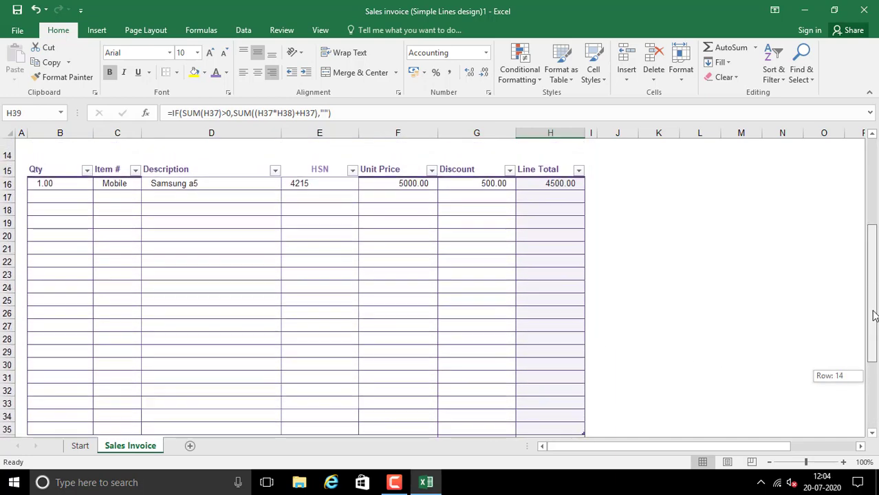
{"action": "left_click_drag", "start_coordinate": [547, 183], "coordinate": [556, 416]}
{"action": "left_click", "coordinate": [736, 249]}
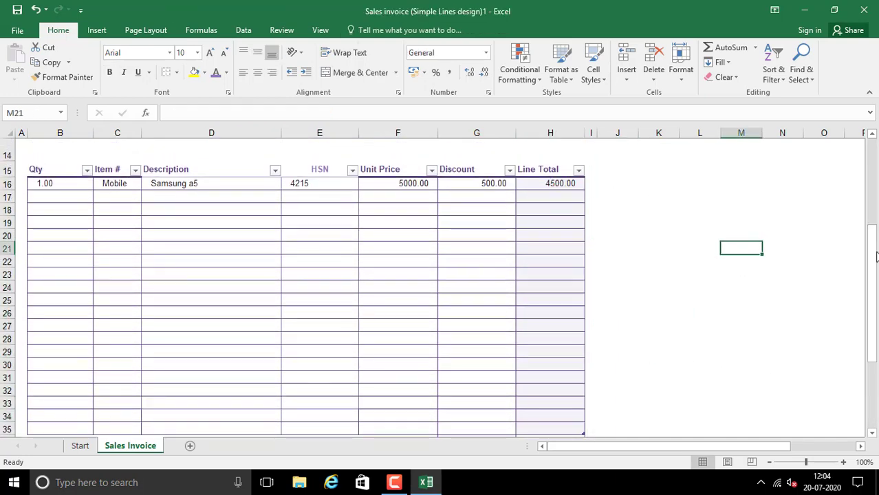
{"action": "left_click_drag", "start_coordinate": [873, 265], "coordinate": [875, 323]}
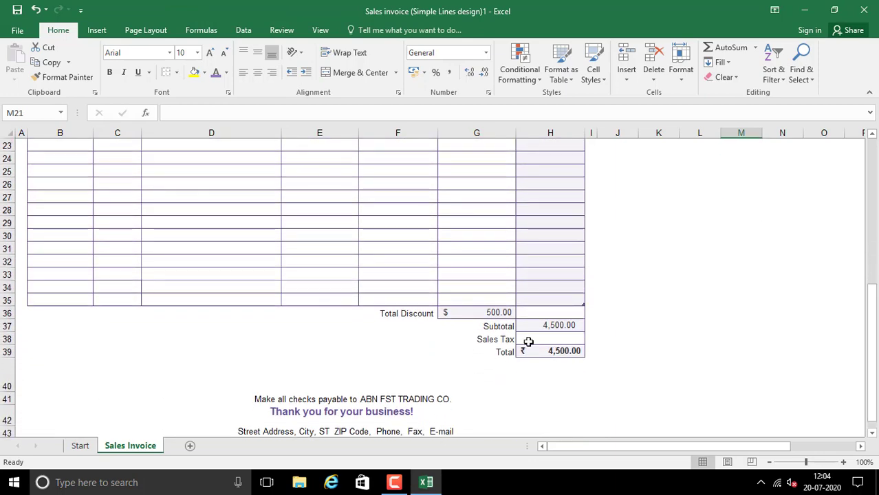
{"action": "left_click", "coordinate": [494, 339]}
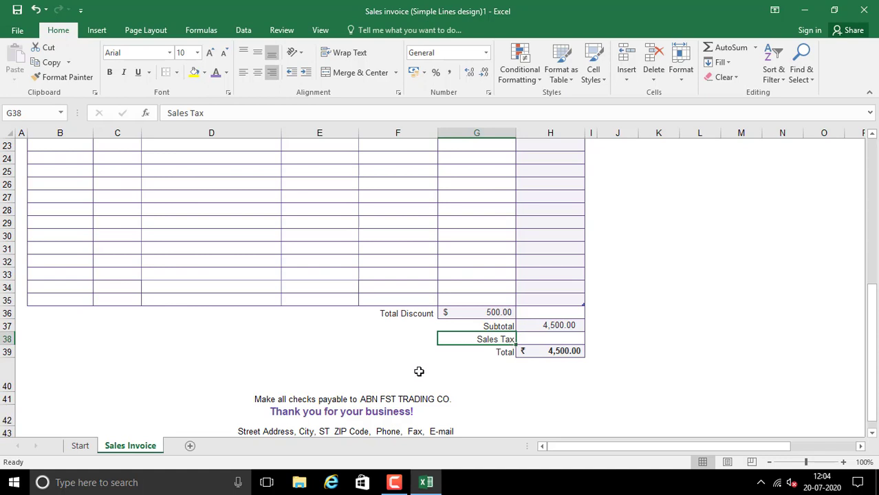
{"action": "left_click", "coordinate": [4, 351]}
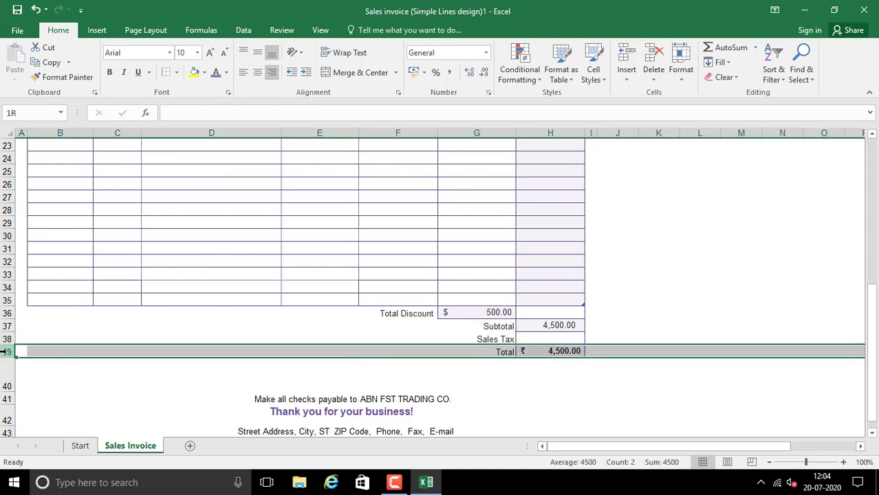
{"action": "mouse_move", "coordinate": [5, 351]}
{"action": "left_mouse_down"}
{"action": "mouse_move", "coordinate": [7, 360]}
{"action": "mouse_move", "coordinate": [8, 347]}
{"action": "left_mouse_up"}
{"action": "right_click", "coordinate": [7, 355]}
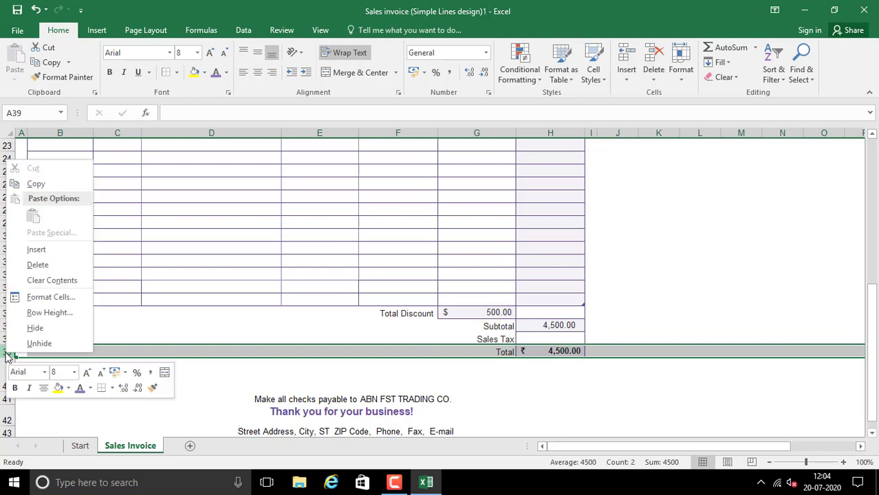
{"action": "left_click", "coordinate": [36, 248]}
{"action": "left_click", "coordinate": [499, 376]}
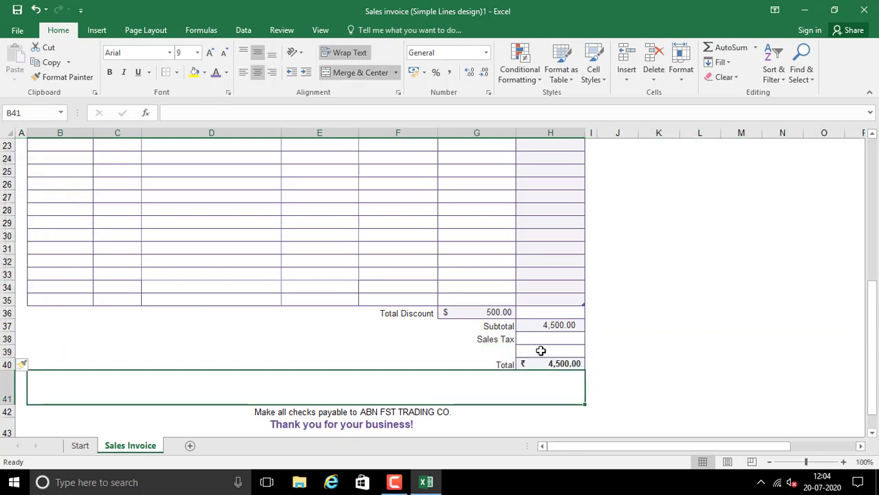
- Replace the Sales Tax label in G38 with IGST
{"action": "left_click", "coordinate": [529, 347]}
{"action": "left_click", "coordinate": [503, 340]}
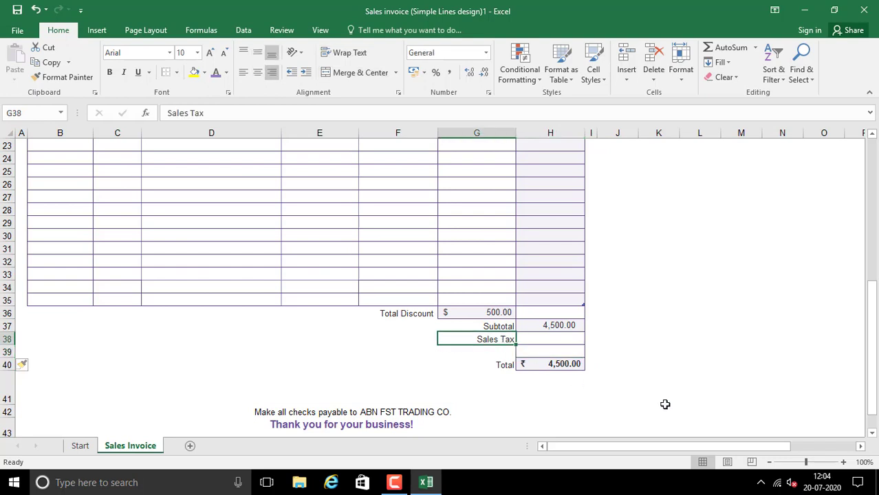
{"action": "type", "text": "C"}
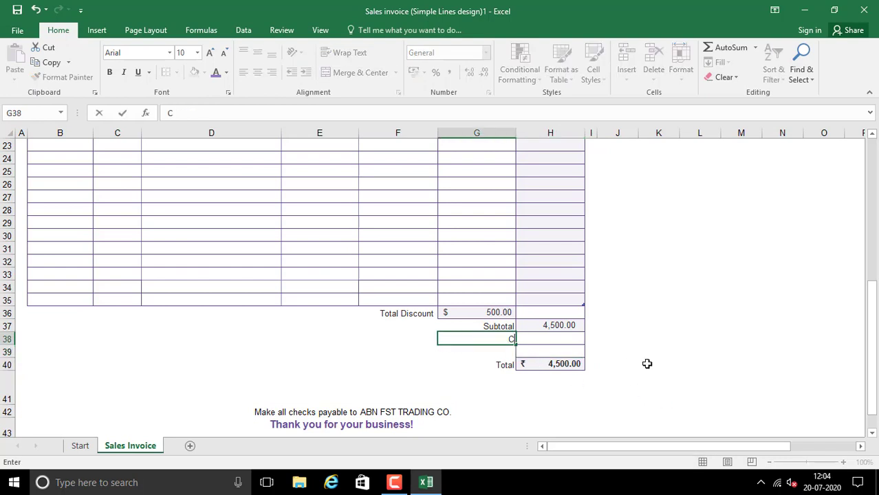
{"action": "type", "text": "GST"}
{"action": "key", "text": "BackSpace"}
{"action": "key", "text": "BackSpace"}
{"action": "key", "text": "BackSpace"}
{"action": "key", "text": "BackSpace"}
{"action": "type", "text": "T"}
{"action": "key", "text": "Tab"}
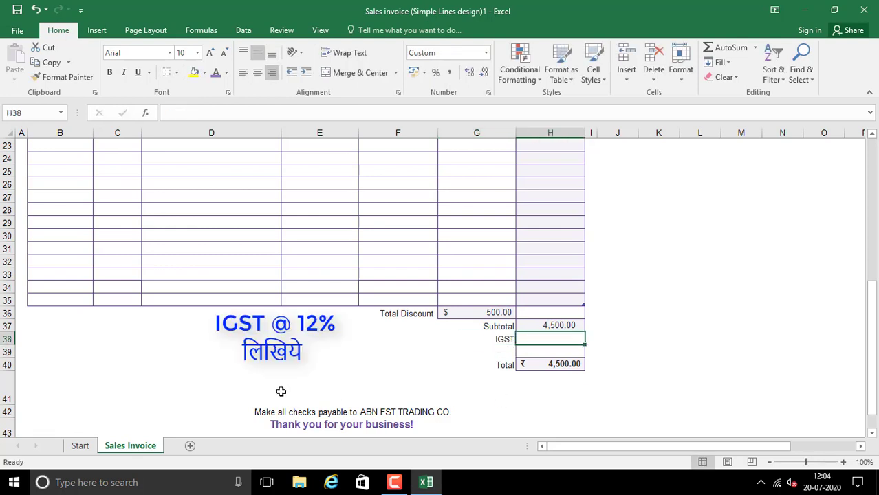
- Delete the extra blank row 39 and select the empty IGST amount cell H38
{"action": "right_click", "coordinate": [10, 353]}
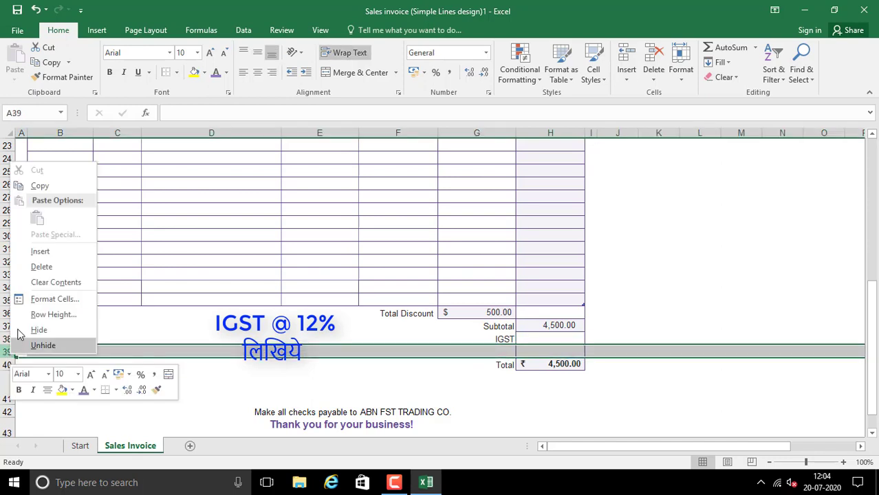
{"action": "left_click", "coordinate": [41, 266]}
{"action": "left_click", "coordinate": [482, 398]}
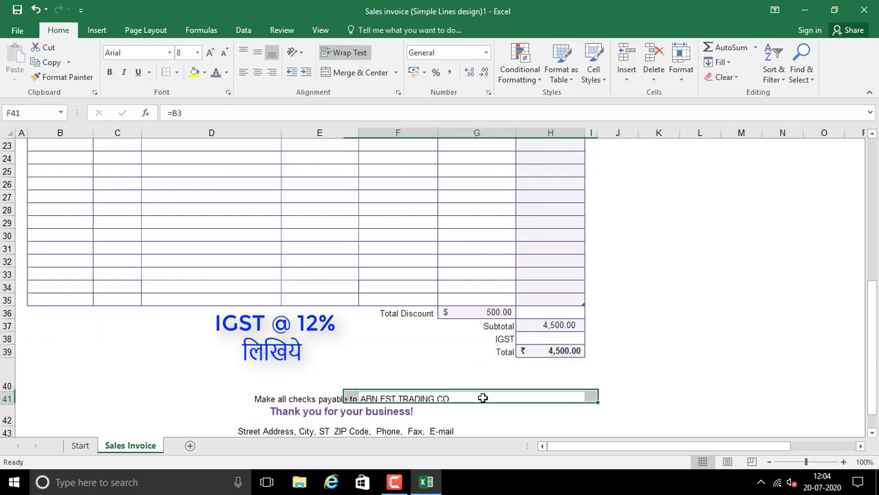
{"action": "left_click", "coordinate": [549, 352]}
{"action": "left_click", "coordinate": [555, 338]}
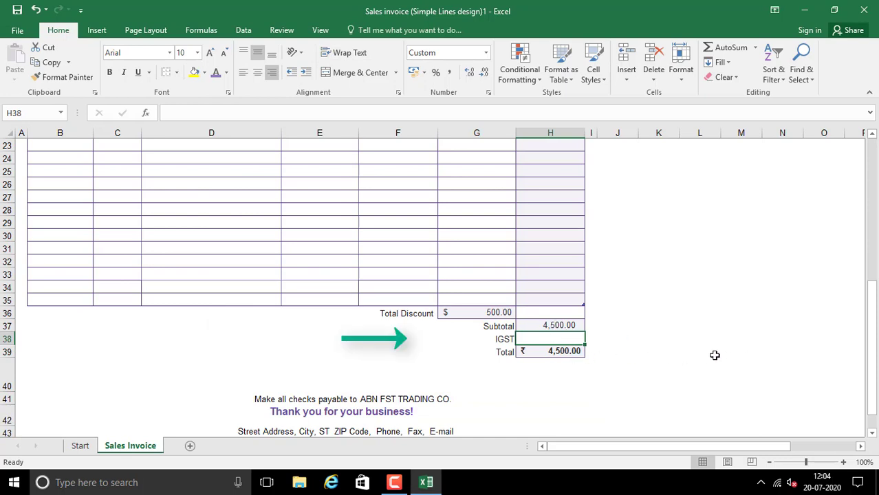
- Enter =H37*12% in H38 so the IGST line shows 540.00
{"action": "type", "text": "="}
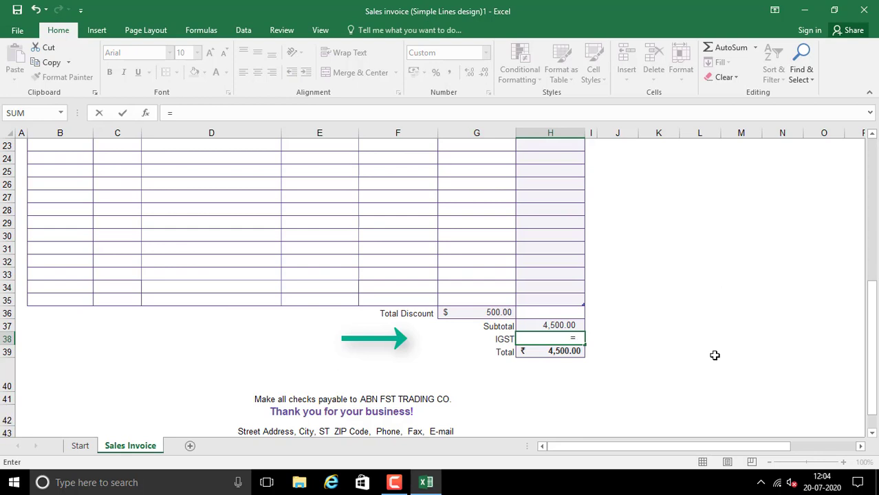
{"action": "left_click", "coordinate": [558, 324]}
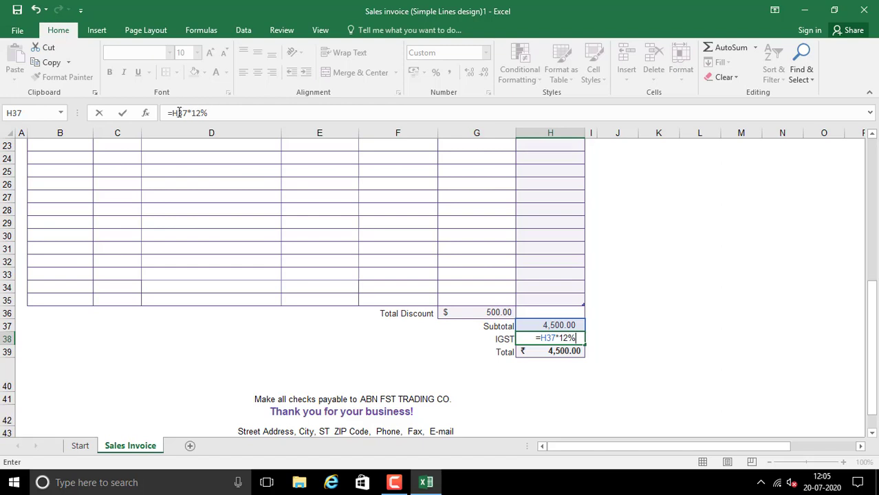
{"action": "key", "text": "Return"}
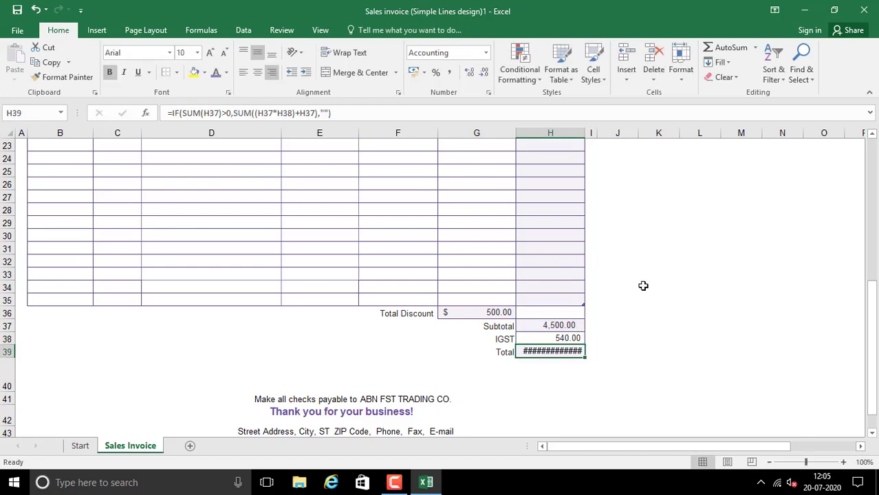
{"action": "left_click", "coordinate": [556, 338]}
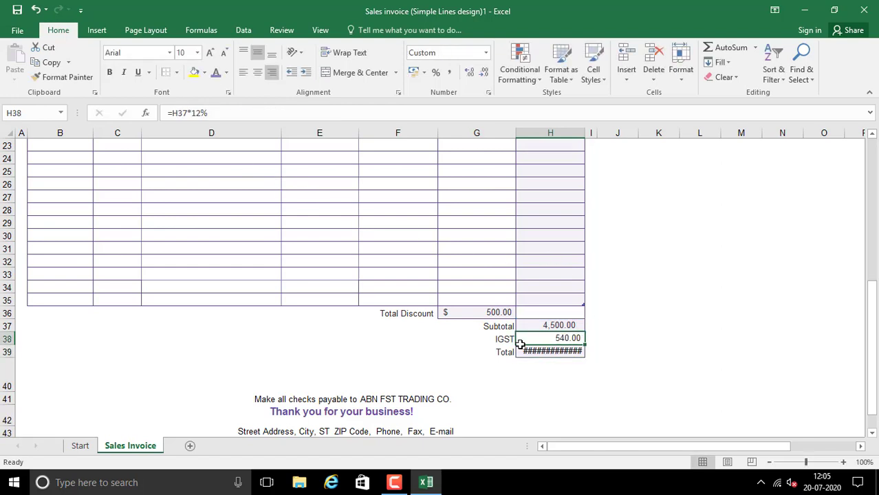
{"action": "left_click", "coordinate": [536, 352]}
- Replace the Total in H39 with =H37+H38, showing ₹ 5,040.00
{"action": "key", "text": "Delete"}
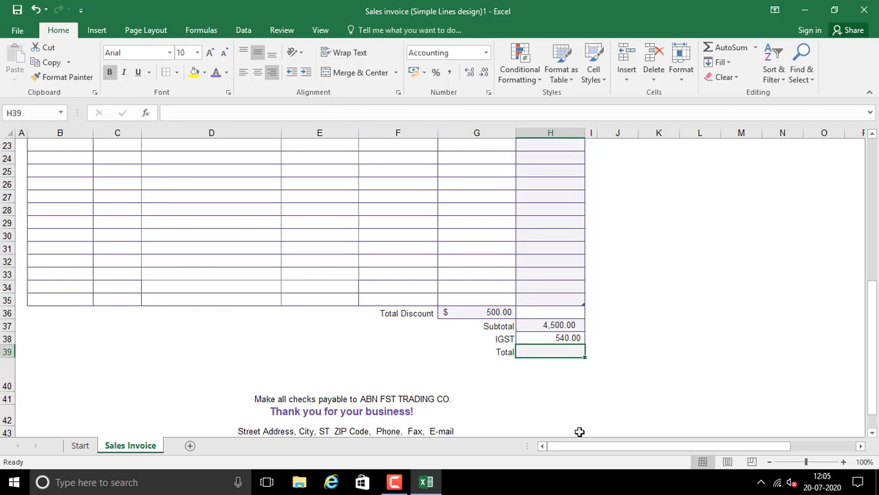
{"action": "type", "text": "="}
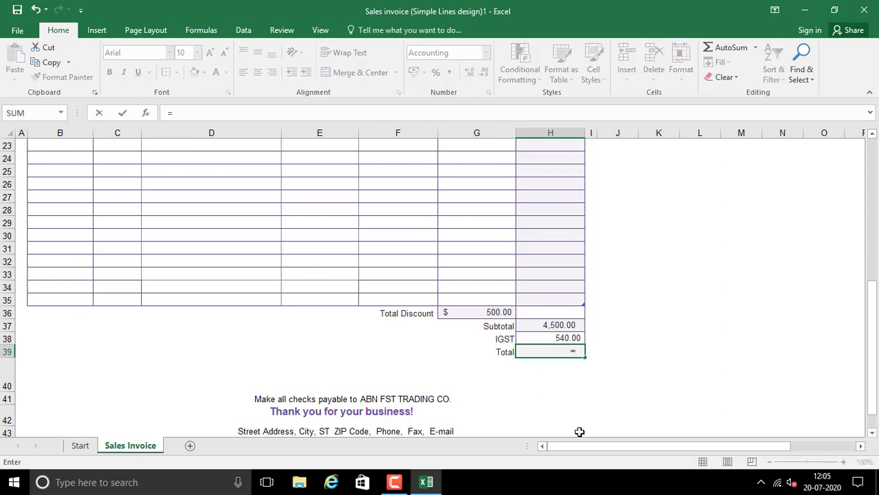
{"action": "key", "text": "Up"}
{"action": "key", "text": "Up"}
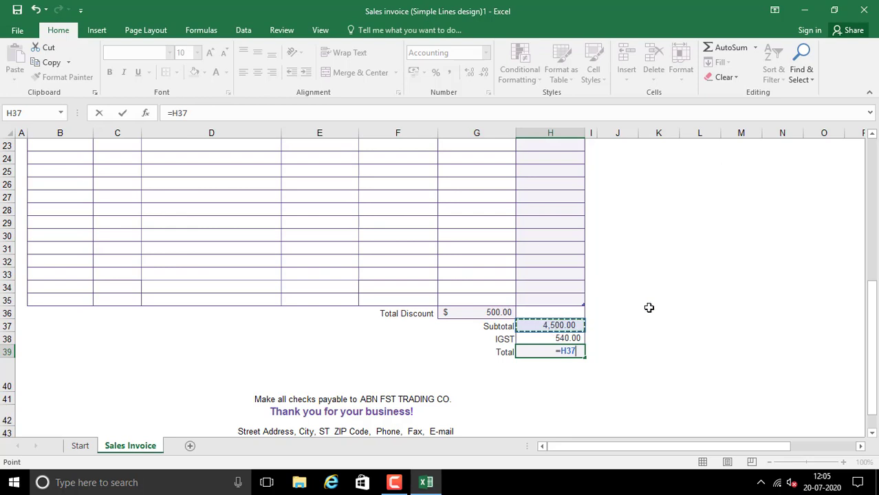
{"action": "type", "text": "+"}
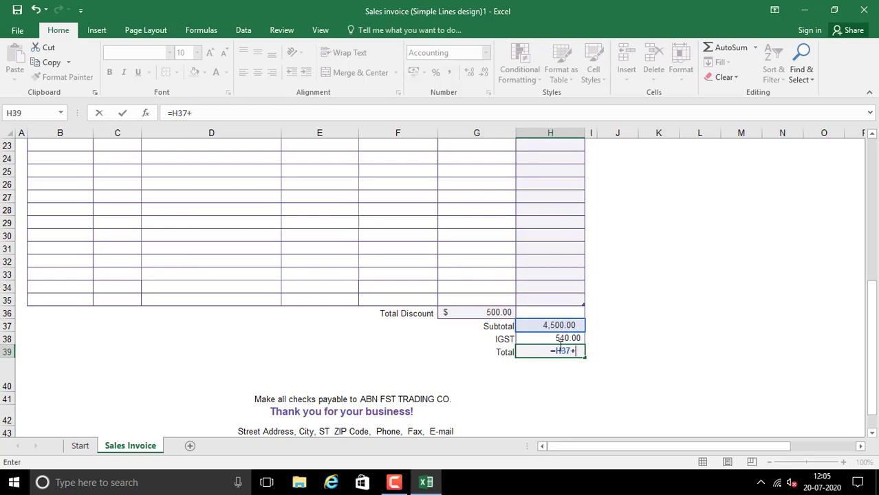
{"action": "left_click", "coordinate": [554, 339]}
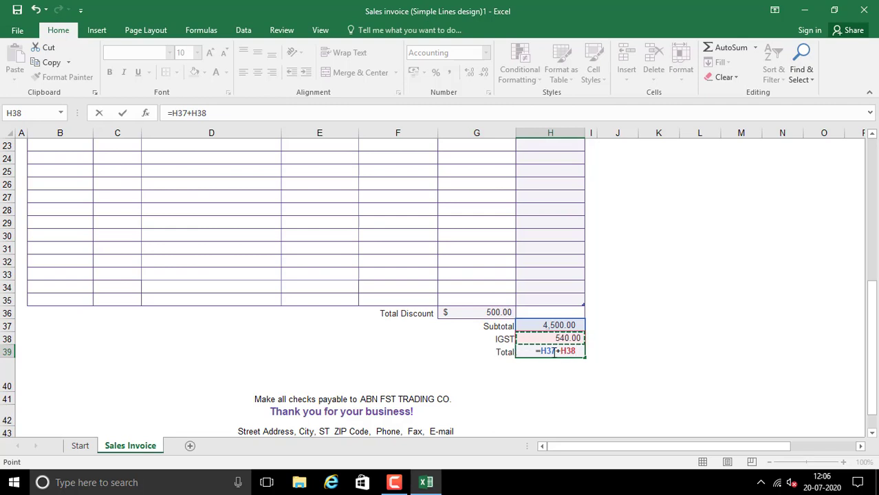
{"action": "key", "text": "Return"}
{"action": "left_click", "coordinate": [557, 351]}
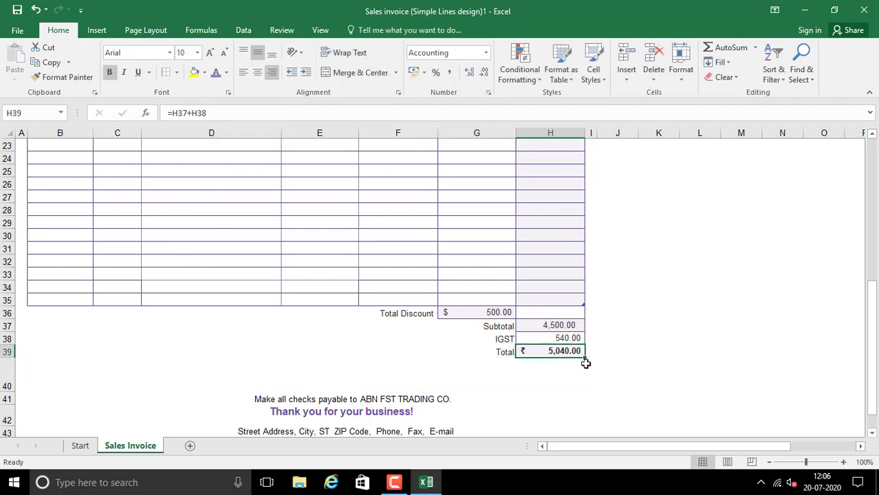
{"action": "mouse_move", "coordinate": [412, 399]}
{"action": "left_mouse_down"}
{"action": "mouse_move", "coordinate": [266, 393]}
{"action": "mouse_move", "coordinate": [268, 405]}
{"action": "mouse_move", "coordinate": [474, 416]}
{"action": "left_mouse_up"}
- Delete the Street Address placeholder line from the invoice footer
{"action": "left_click", "coordinate": [300, 424]}
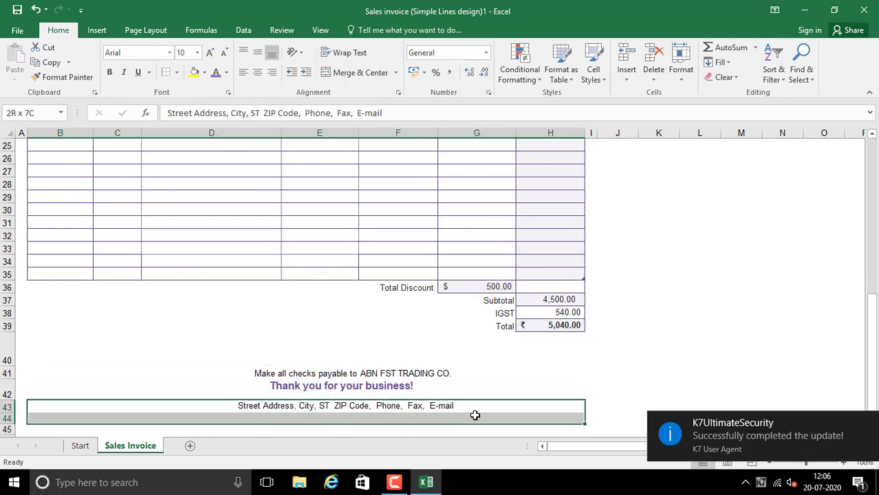
{"action": "key", "text": "Delete"}
{"action": "left_click", "coordinate": [273, 327]}
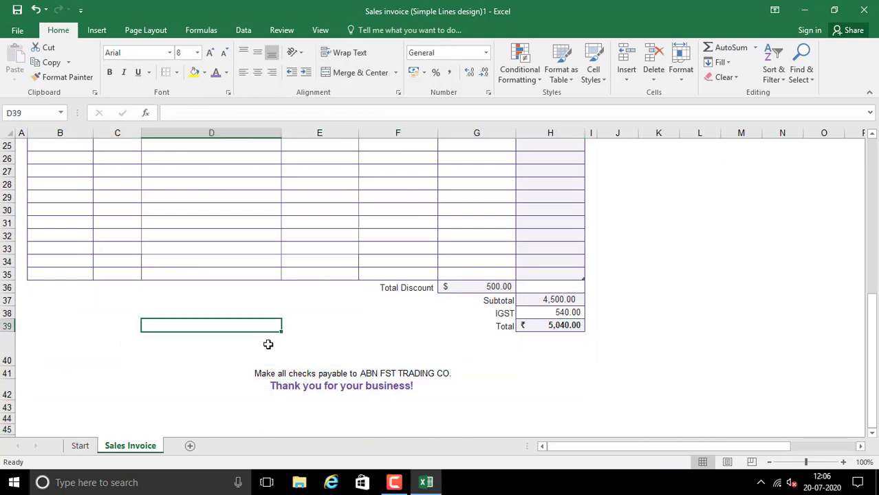
- Save the workbook to the Desktop
{"action": "key", "text": "ctrl+s"}
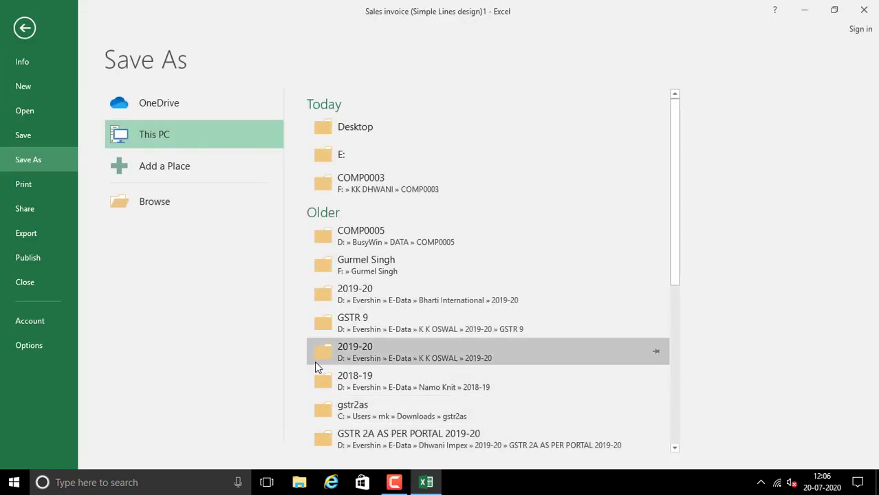
{"action": "left_click", "coordinate": [329, 126]}
{"action": "left_click", "coordinate": [329, 305]}
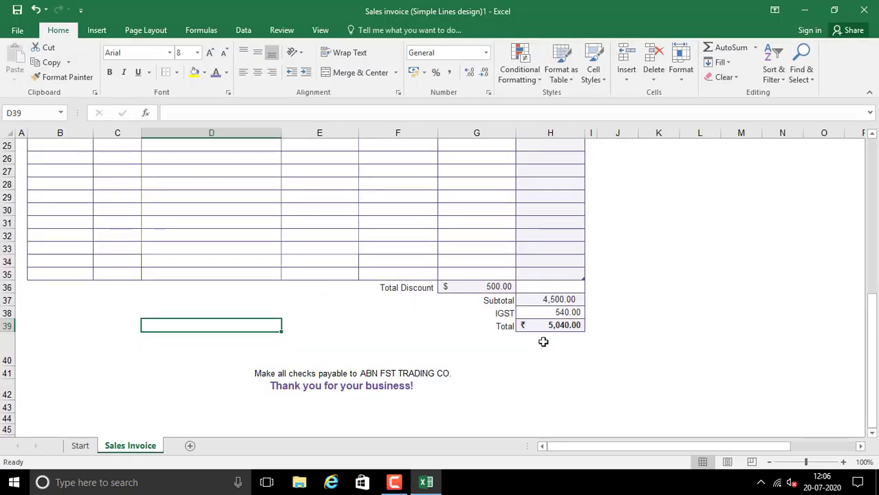
- Format the Total Discount cell G36 as Number with two decimals, showing 500.00
{"action": "left_click", "coordinate": [454, 287]}
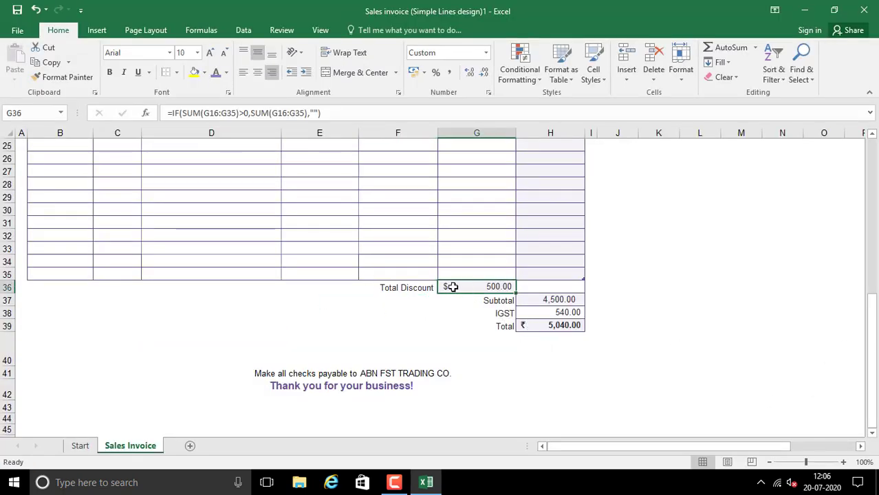
{"action": "mouse_move", "coordinate": [870, 390]}
{"action": "left_mouse_down"}
{"action": "mouse_move", "coordinate": [876, 371]}
{"action": "mouse_move", "coordinate": [489, 298]}
{"action": "left_mouse_up"}
{"action": "right_click", "coordinate": [486, 289]}
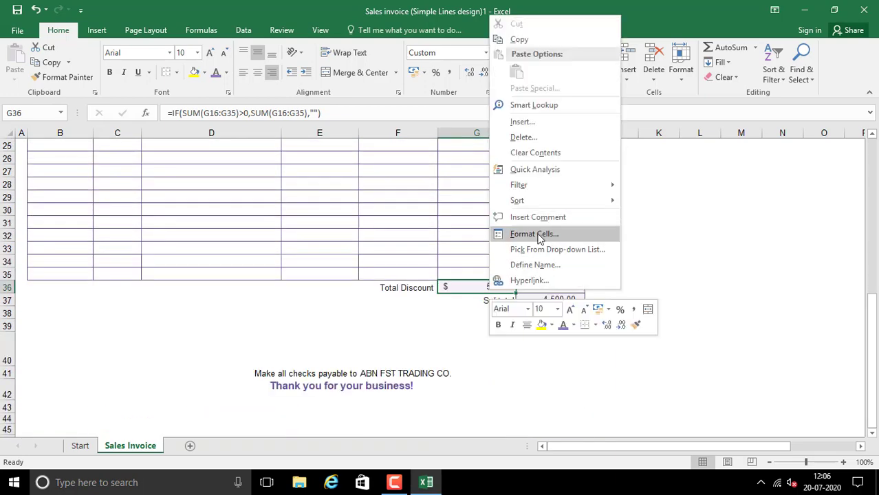
{"action": "left_click", "coordinate": [534, 234]}
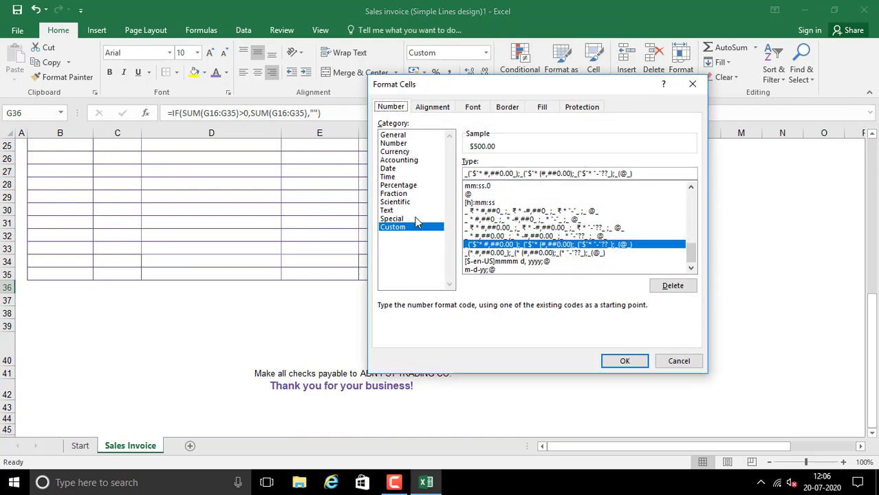
{"action": "left_click", "coordinate": [394, 143]}
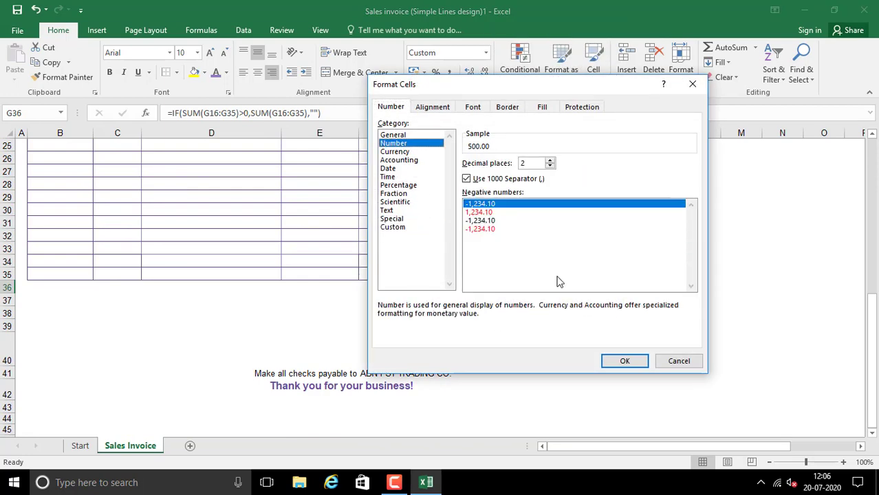
{"action": "left_click", "coordinate": [621, 360]}
{"action": "mouse_move", "coordinate": [877, 412]}
{"action": "left_mouse_down"}
{"action": "mouse_move", "coordinate": [870, 201]}
{"action": "mouse_move", "coordinate": [876, 307]}
{"action": "left_mouse_up"}
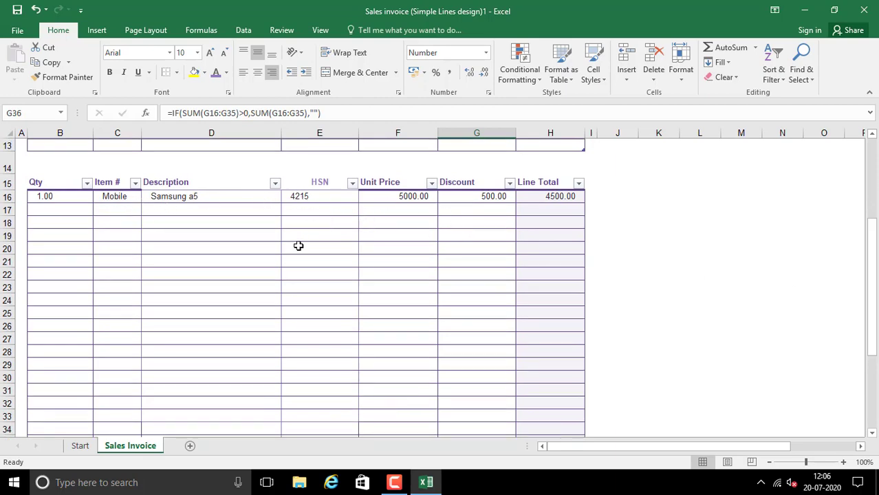
{"action": "left_click_drag", "start_coordinate": [873, 248], "coordinate": [875, 151]}
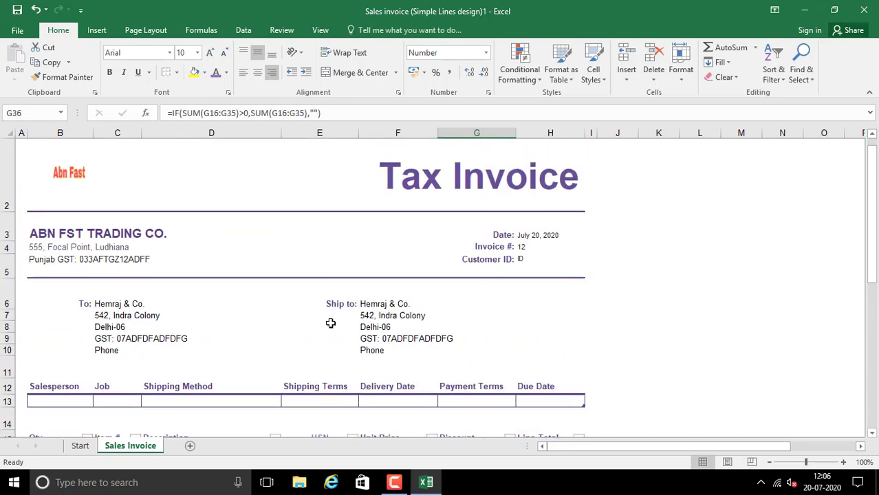
- Replace the buyer's city in C8 with a new city name
{"action": "left_click", "coordinate": [106, 347]}
{"action": "left_click", "coordinate": [102, 317]}
{"action": "left_click", "coordinate": [102, 328]}
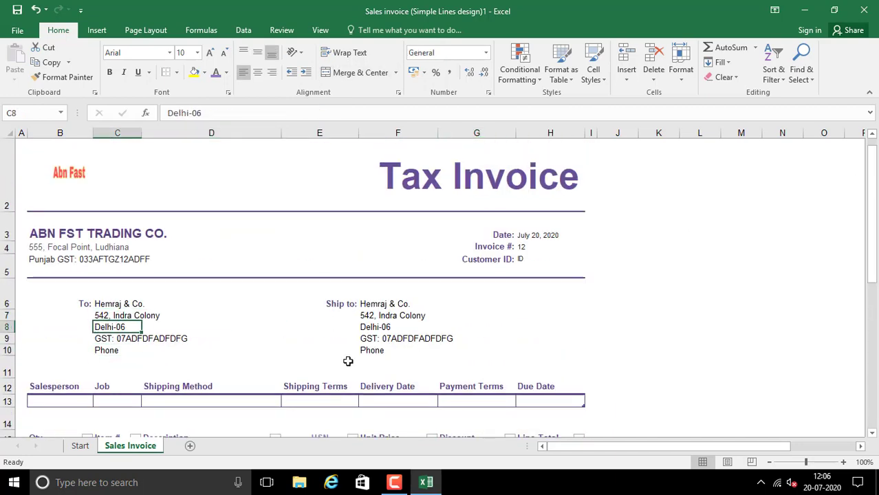
{"action": "key", "text": "F2"}
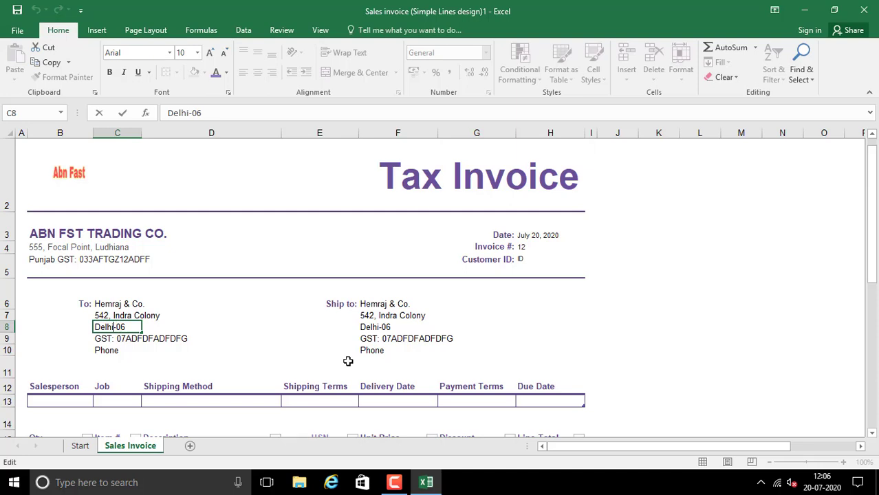
{"action": "key", "text": "BackSpace"}
{"action": "key", "text": "BackSpace"}
{"action": "key", "text": "BackSpace"}
{"action": "key", "text": "BackSpace"}
{"action": "key", "text": "BackSpace"}
{"action": "key", "text": "Delete"}
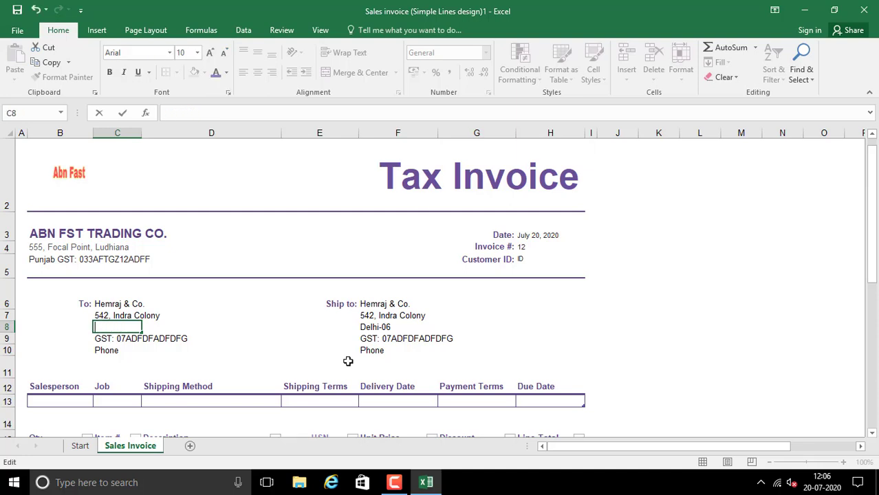
{"action": "type", "text": "Amritsar"}
{"action": "key", "text": "Return"}
- Enter a new GST number for the buyer in C9
{"action": "key", "text": "F2"}
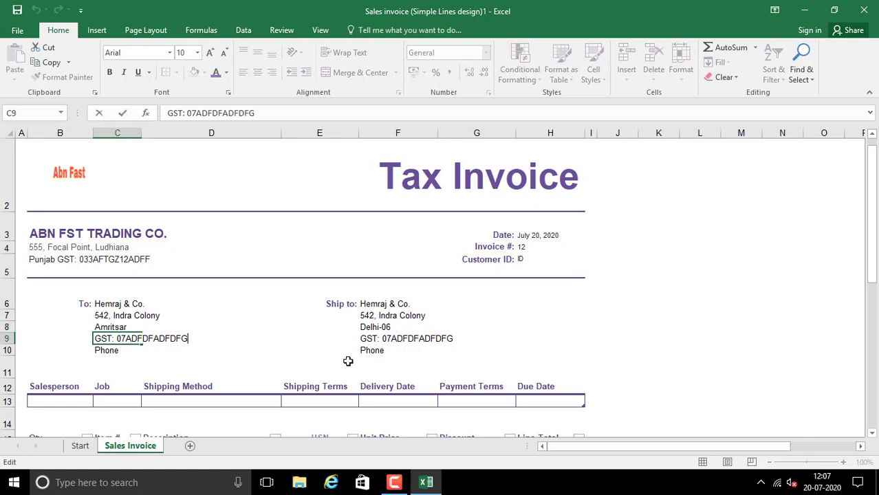
{"action": "key", "text": "BackSpace"}
{"action": "key", "text": "BackSpace"}
{"action": "key", "text": "BackSpace"}
{"action": "key", "text": "BackSpace"}
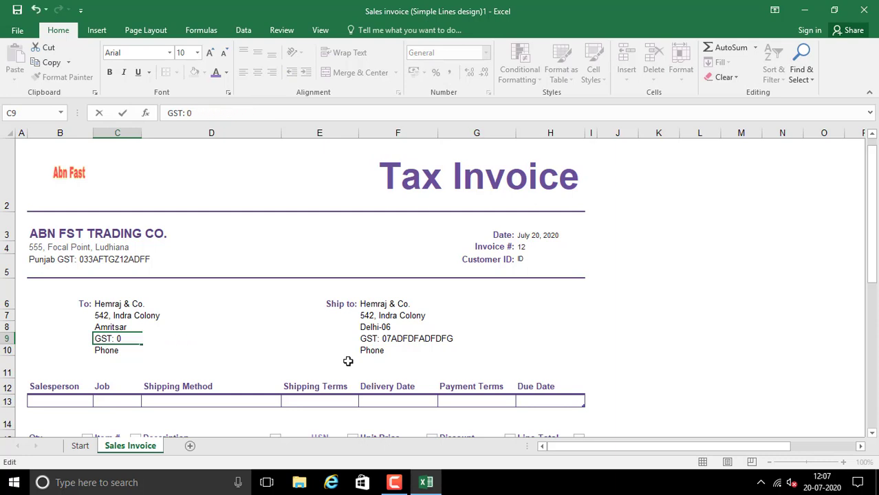
{"action": "type", "text": "3adfdfdf"}
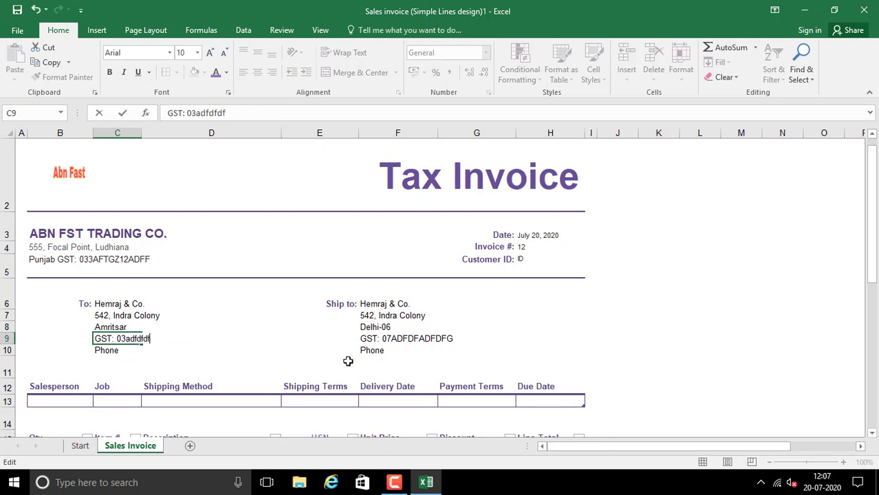
{"action": "key", "text": "BackSpace"}
{"action": "key", "text": "BackSpace"}
{"action": "key", "text": "BackSpace"}
{"action": "key", "text": "BackSpace"}
{"action": "key", "text": "BackSpace"}
{"action": "type", "text": "GFDF"}
{"action": "type", "text": "FSFS"}
{"action": "key", "text": "Return"}
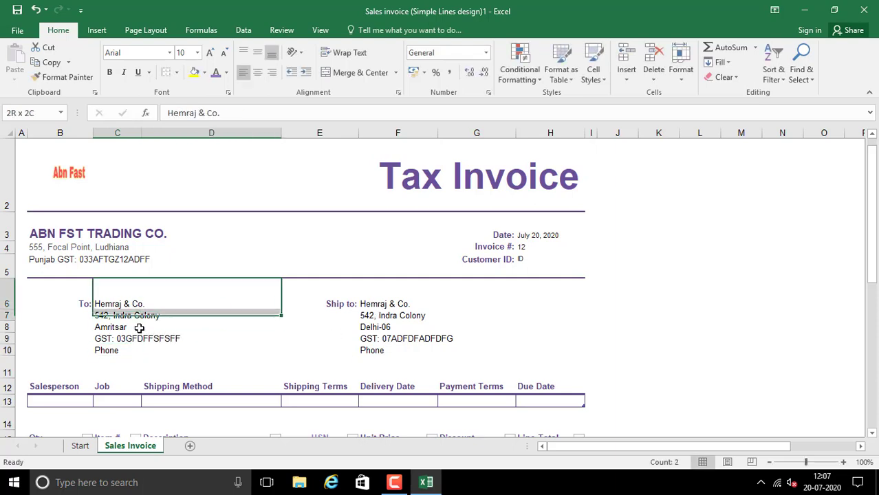
- Copy the updated To address block into the Ship to block and clear the copy marquee
{"action": "left_click_drag", "start_coordinate": [140, 304], "coordinate": [131, 351]}
{"action": "key", "text": "ctrl+c"}
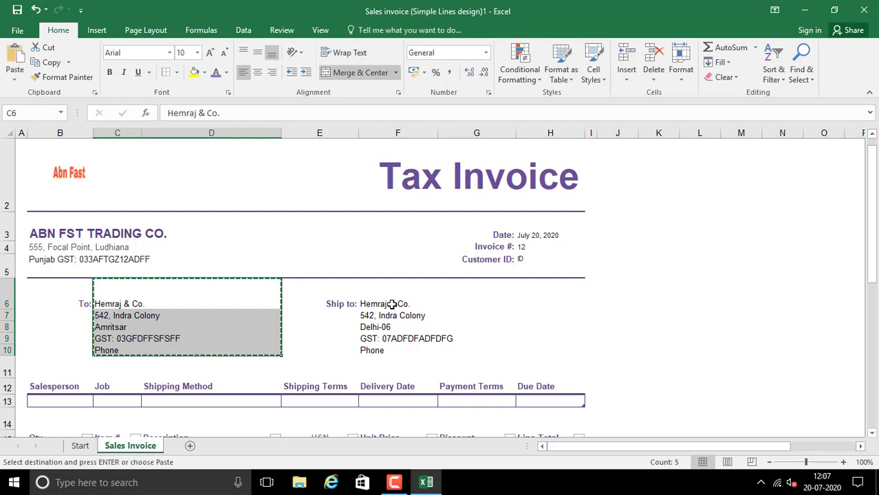
{"action": "left_click_drag", "start_coordinate": [394, 301], "coordinate": [388, 353]}
{"action": "key", "text": "ctrl+v"}
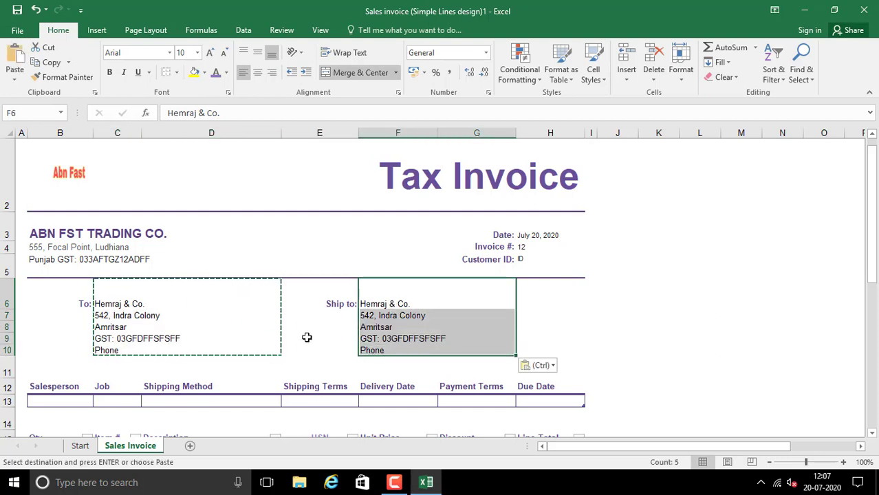
{"action": "left_click", "coordinate": [307, 337]}
{"action": "key", "text": "Escape"}
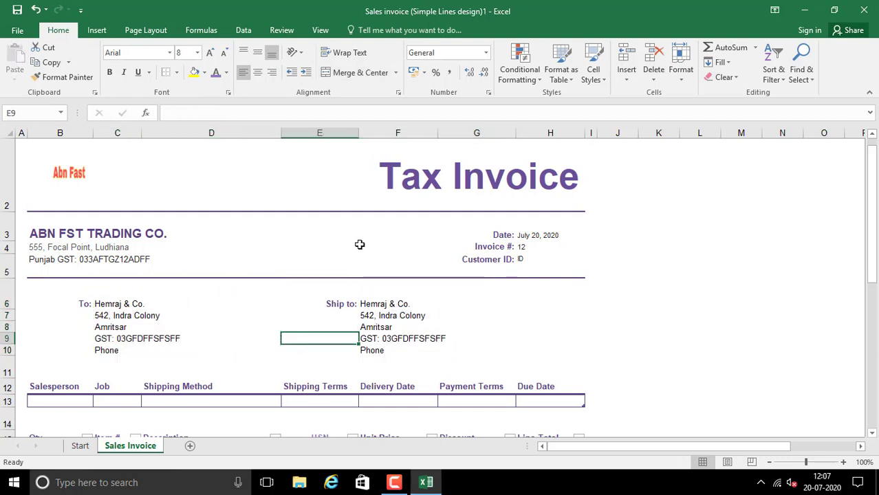
{"action": "left_click_drag", "start_coordinate": [871, 254], "coordinate": [876, 357]}
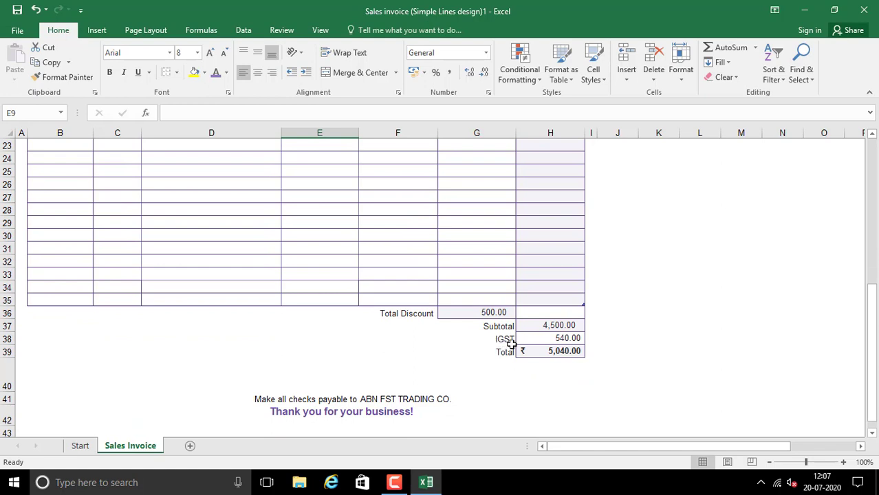
- Insert a blank row above the Total row
{"action": "scroll", "coordinate": [230, 418], "scroll_direction": "down", "scroll_amount": 1}
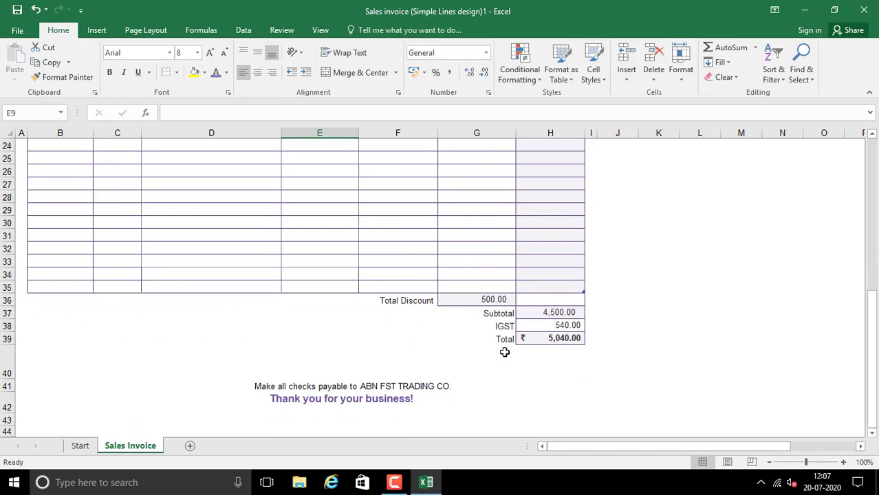
{"action": "left_click", "coordinate": [7, 340]}
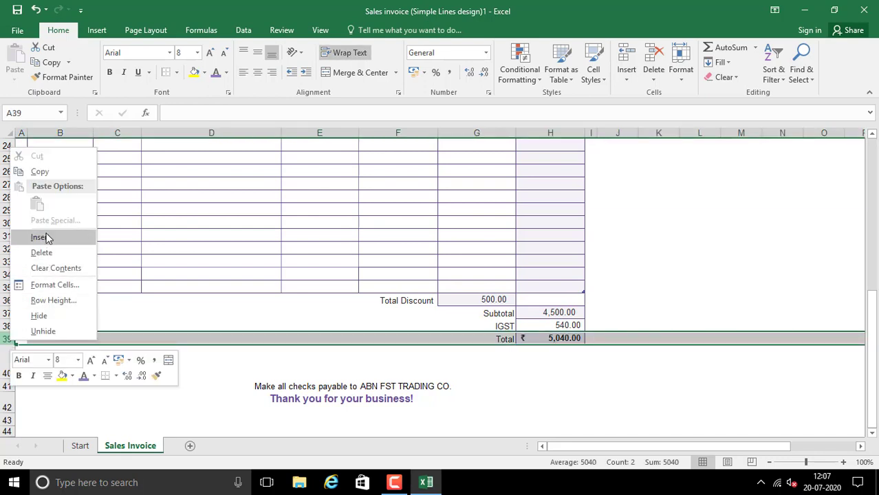
{"action": "left_click", "coordinate": [40, 237]}
{"action": "left_click", "coordinate": [576, 418]}
- Relabel IGST as CGST and add an SGST label in the row below
{"action": "left_click", "coordinate": [540, 328]}
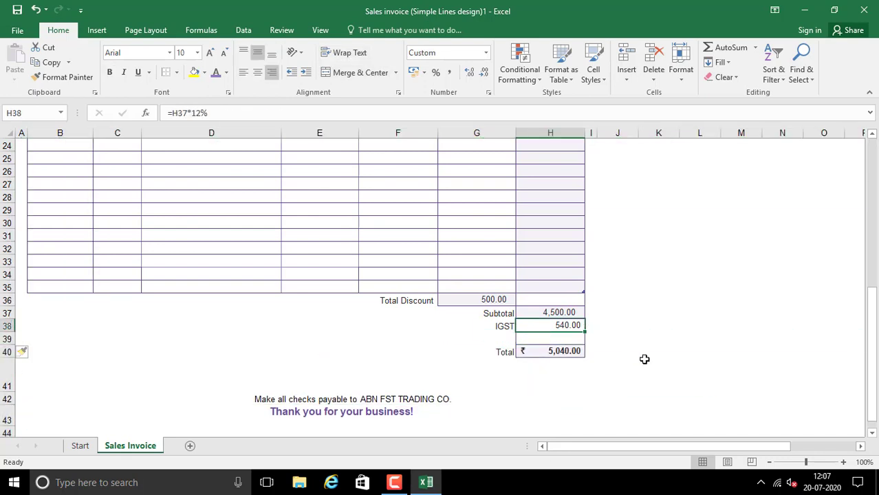
{"action": "key", "text": "Left"}
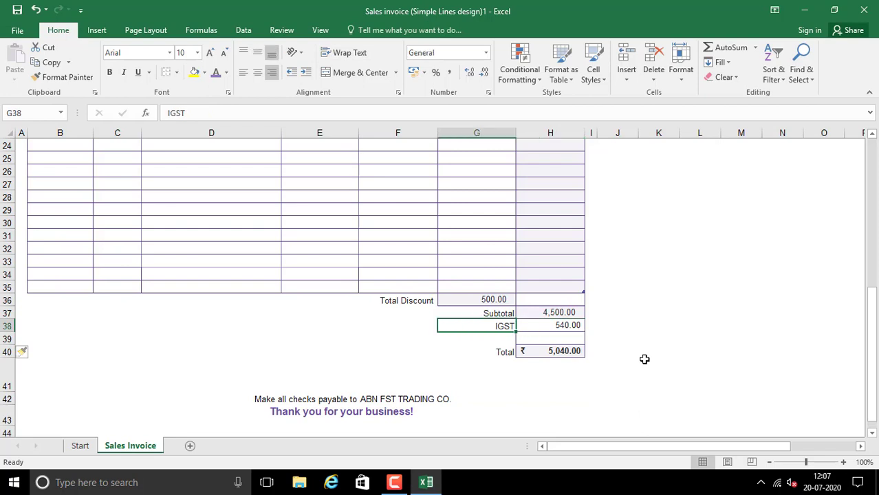
{"action": "type", "text": "CGST"}
{"action": "key", "text": "Return"}
{"action": "type", "text": "SGS"}
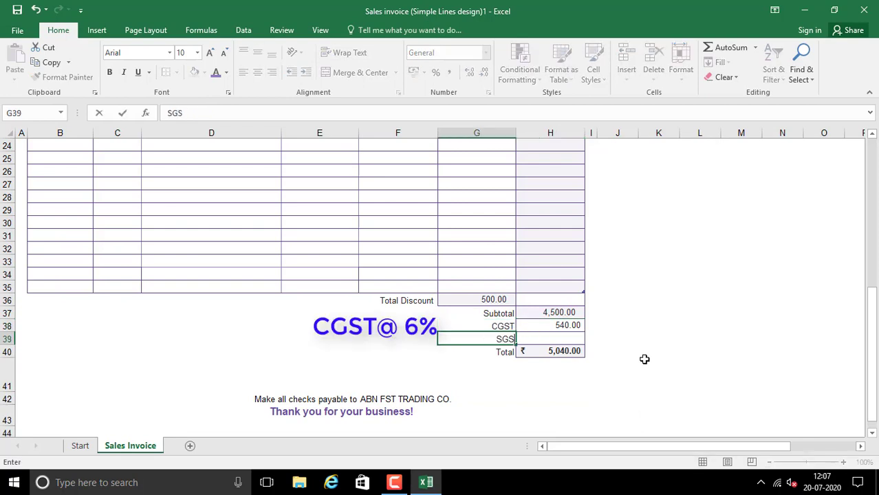
{"action": "key", "text": "BackSpace"}
{"action": "key", "text": "BackSpace"}
{"action": "type", "text": "GST"}
{"action": "key", "text": "Return"}
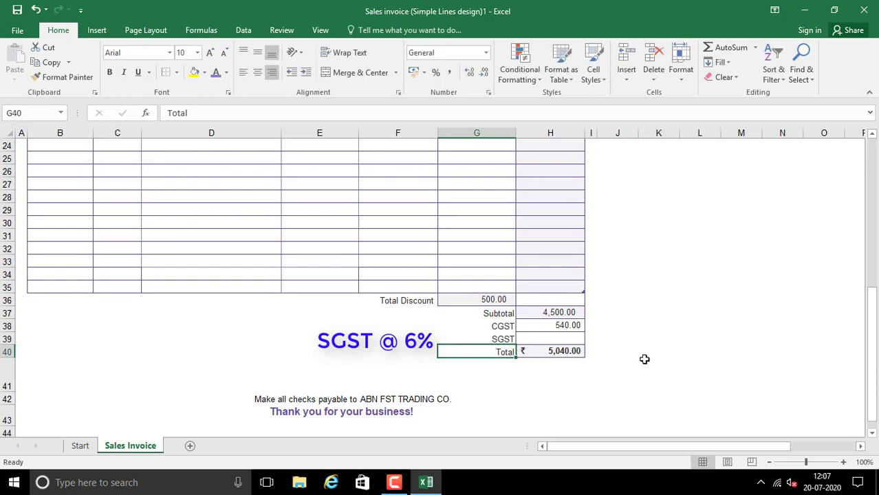
- Clear the old 12% tax formula from the CGST amount cell H38
{"action": "key", "text": "Up"}
{"action": "key", "text": "Right"}
{"action": "key", "text": "Up"}
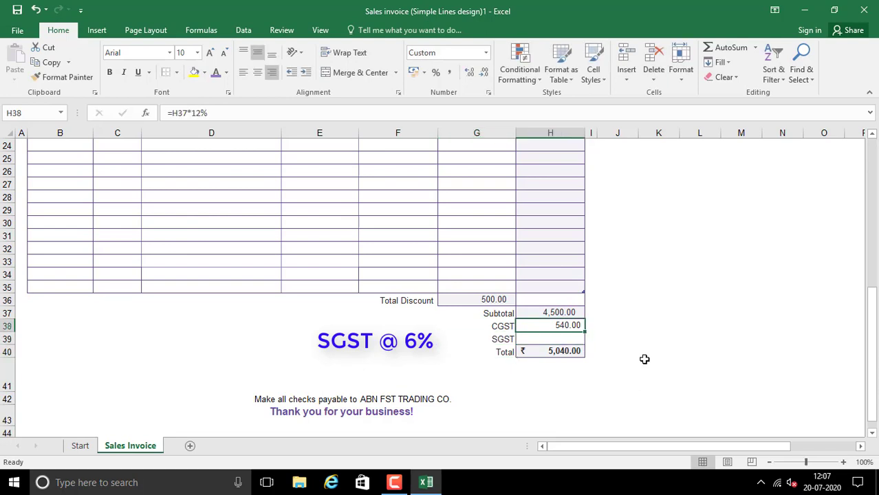
{"action": "key", "text": "Delete"}
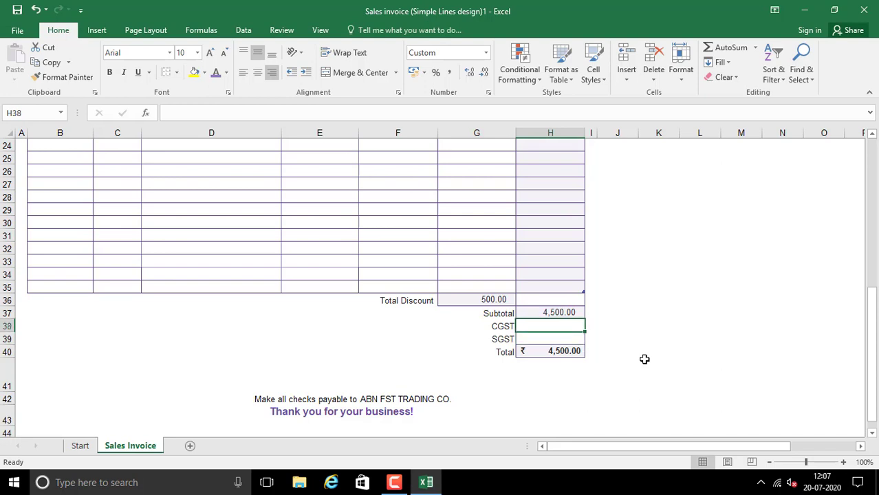
- Enter =H37*6% for CGST in H38 and SGST in H39 (270.00 each), then clear the old Total in H40
{"action": "type", "text": "="}
{"action": "key", "text": "Up"}
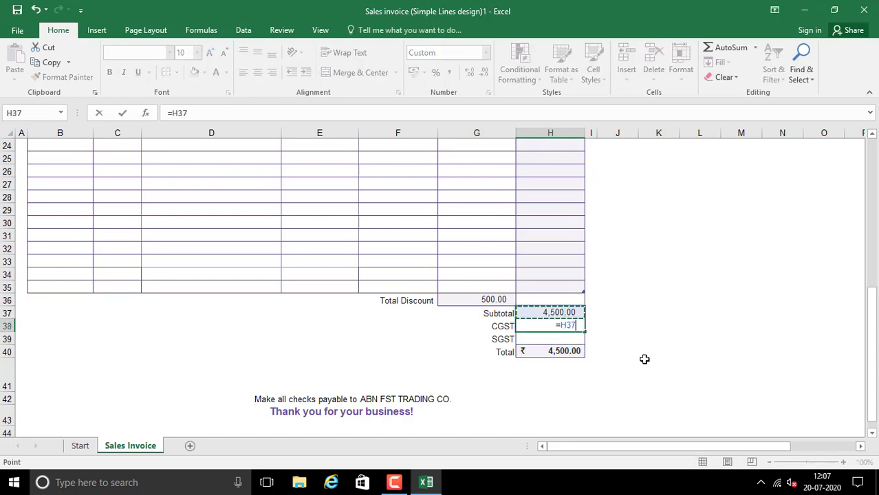
{"action": "type", "text": "*6%"}
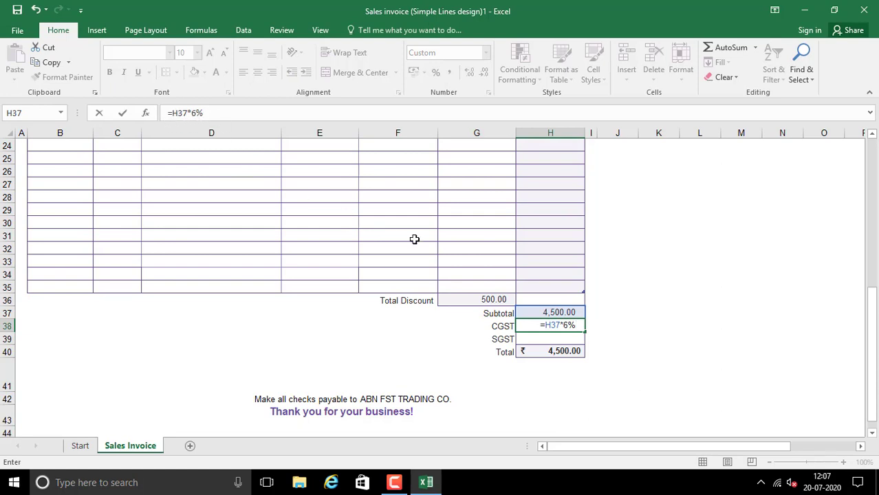
{"action": "key", "text": "Return"}
{"action": "type", "text": "="}
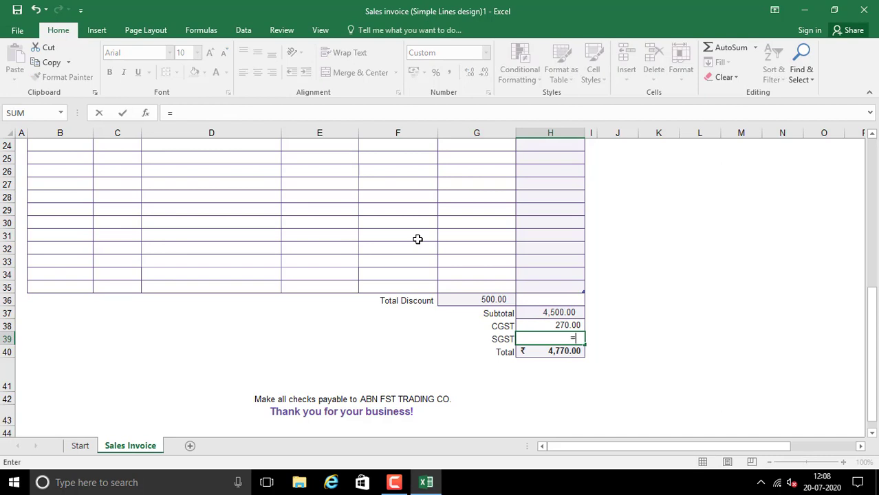
{"action": "left_click", "coordinate": [543, 312]}
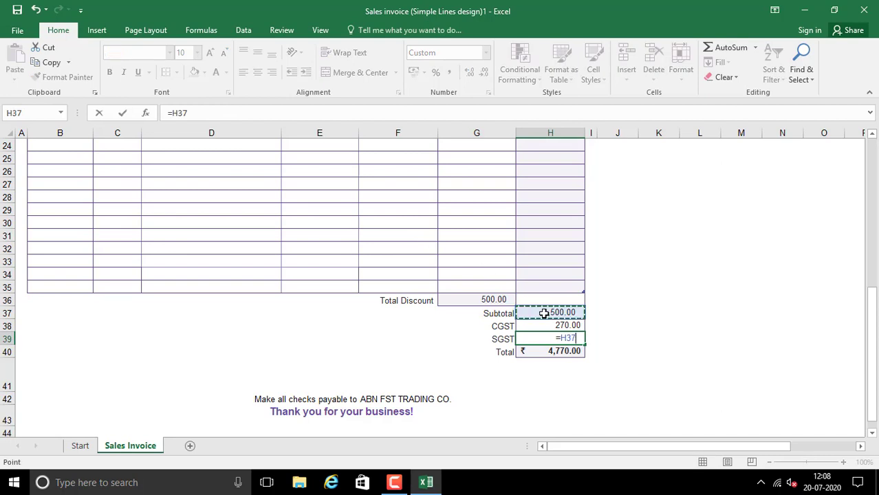
{"action": "type", "text": "*6"}
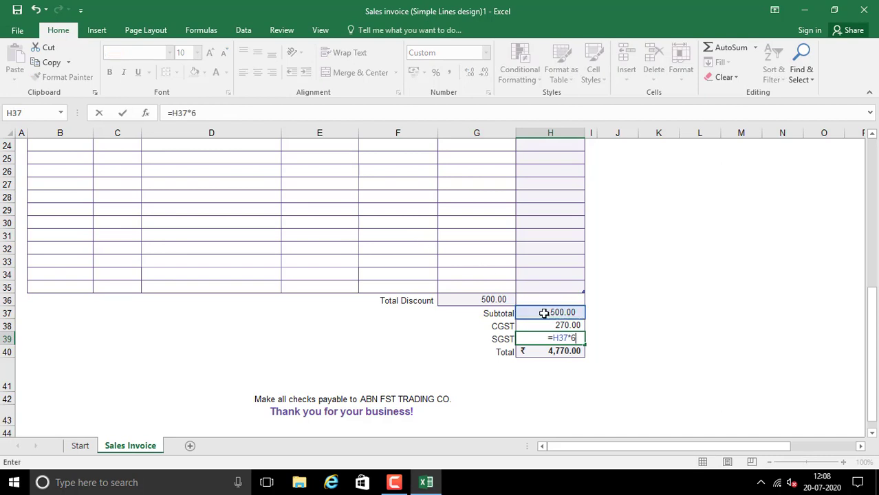
{"action": "type", "text": "%"}
{"action": "key", "text": "Return"}
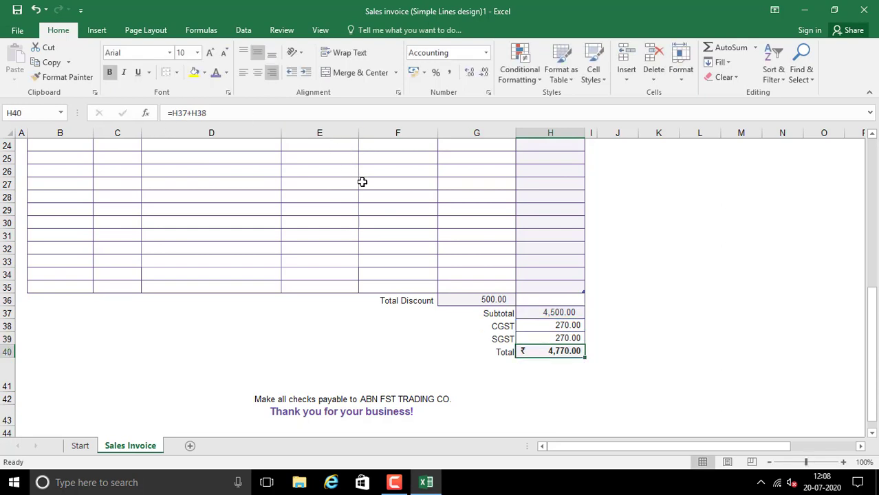
{"action": "key", "text": "Delete"}
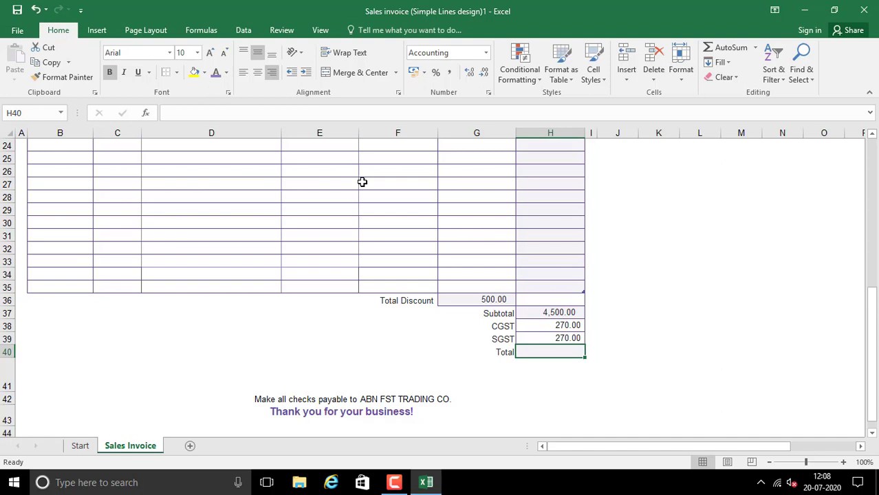
- AutoSum H37:H39 into the Total cell H40 as =SUM(H37:H39), giving ₹ 5,040.00
{"action": "key", "text": "shift+Up"}
{"action": "key", "text": "shift+Up"}
{"action": "key", "text": "shift+Up"}
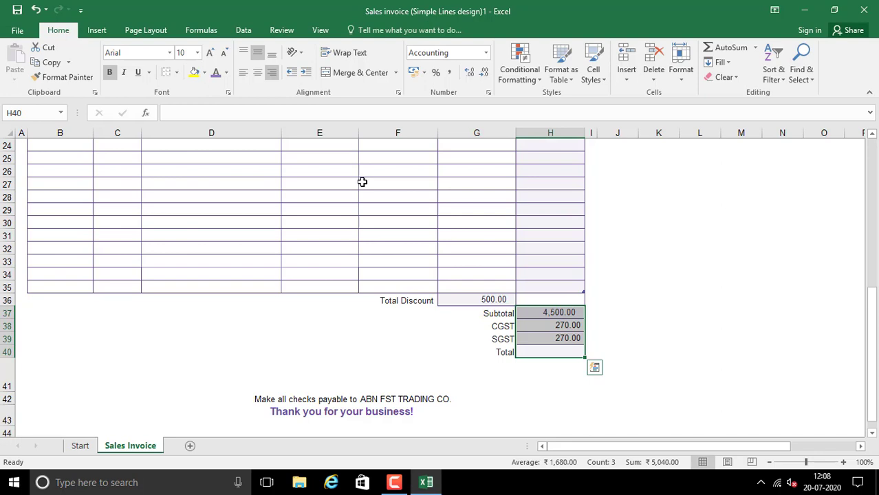
{"action": "key", "text": "alt"}
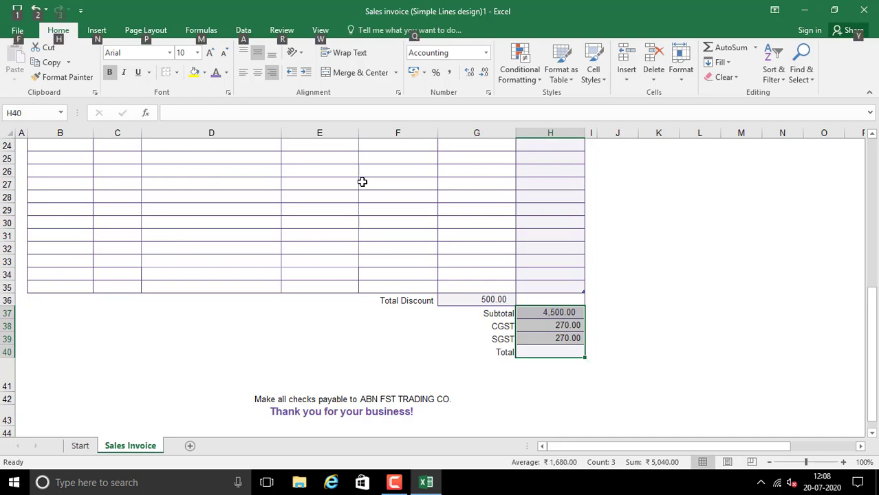
{"action": "key", "text": "alt+="}
{"action": "left_click", "coordinate": [565, 375]}
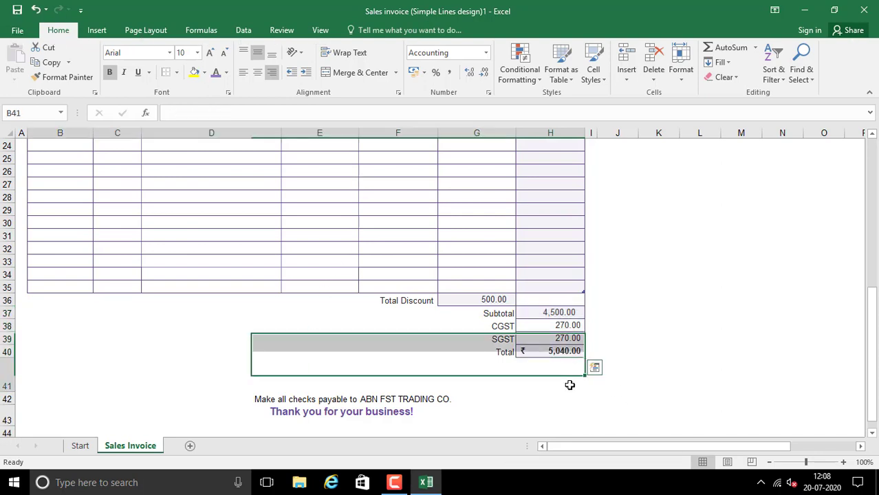
{"action": "left_click", "coordinate": [560, 351]}
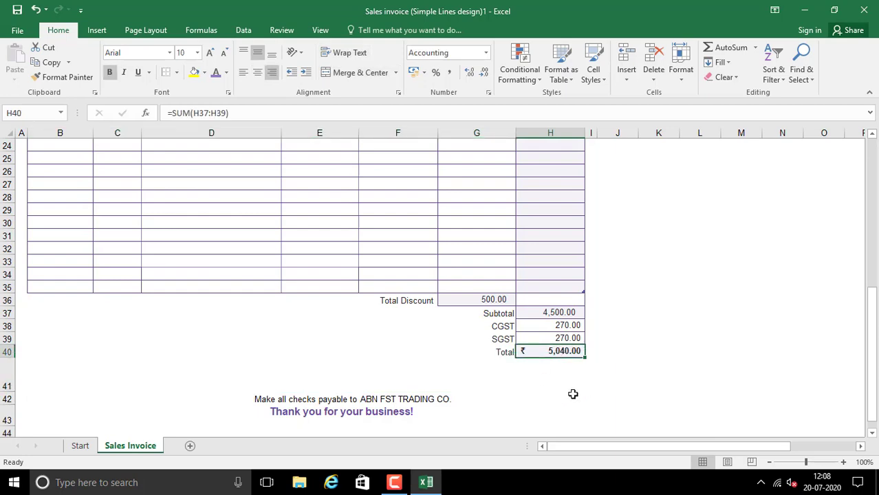
- Select the Subtotal-through-Total block to review the finished totals
{"action": "left_click_drag", "start_coordinate": [875, 395], "coordinate": [876, 264]}
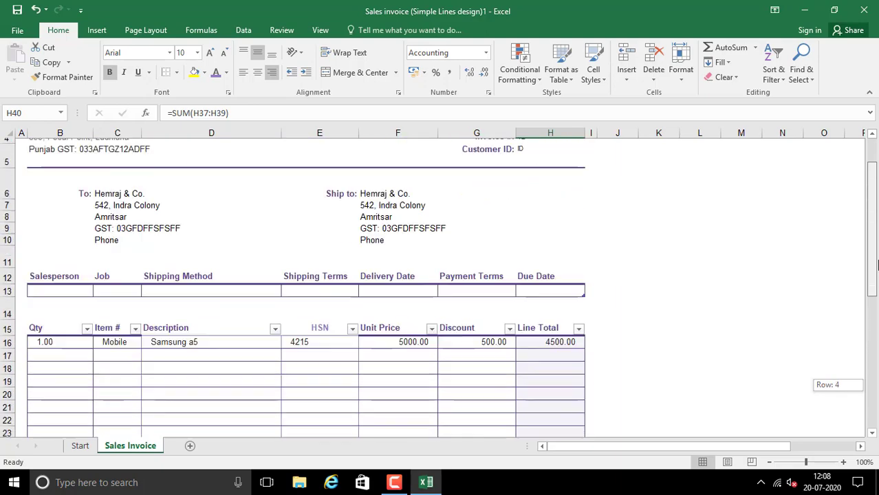
{"action": "left_click_drag", "start_coordinate": [875, 265], "coordinate": [875, 395]}
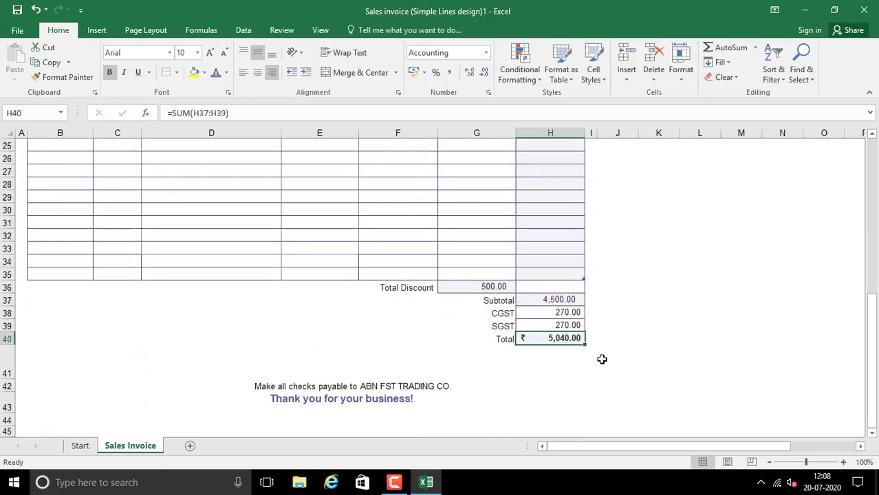
{"action": "left_click_drag", "start_coordinate": [501, 301], "coordinate": [559, 337]}
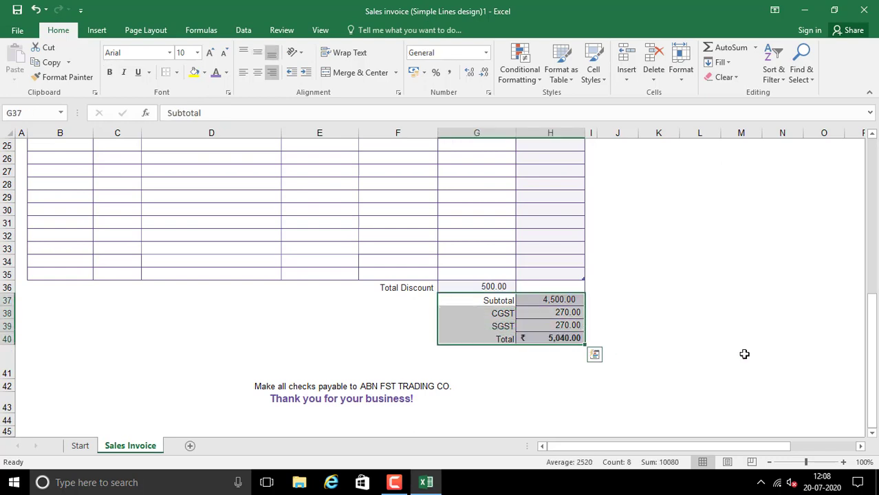
{"action": "left_click_drag", "start_coordinate": [876, 398], "coordinate": [875, 141]}
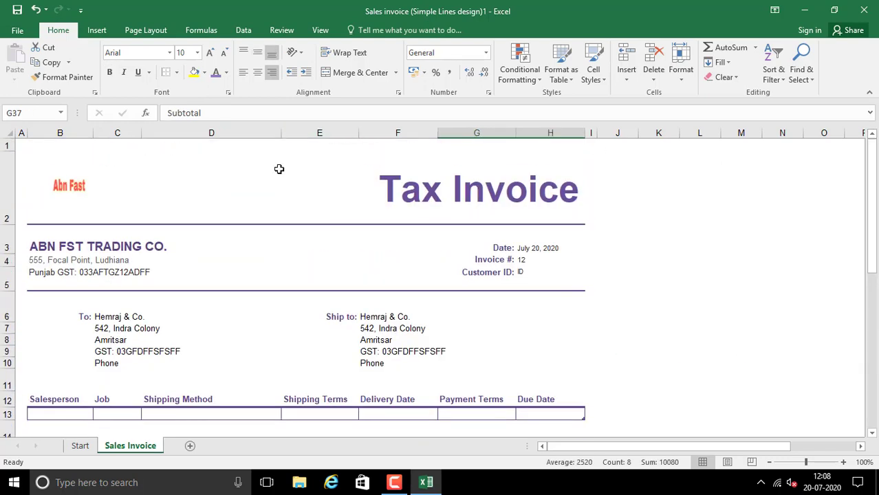